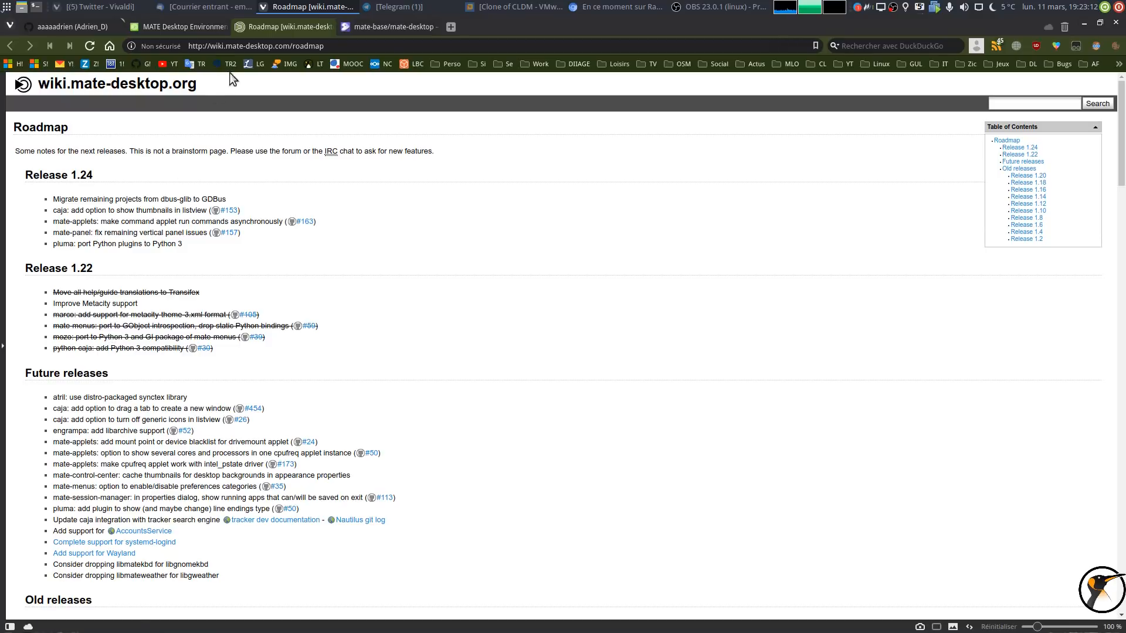
- Close the Roadmap page and browse from the MATE site's Development page to the 1.22 release archive
middle_click(245, 23)
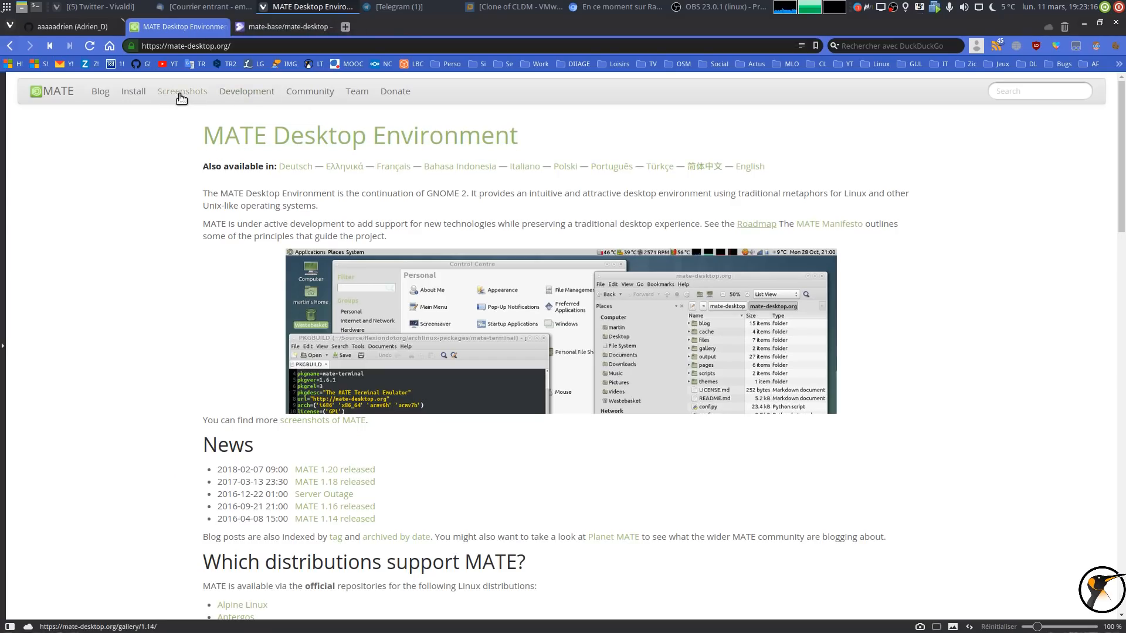
click(134, 92)
click(525, 214)
click(305, 243)
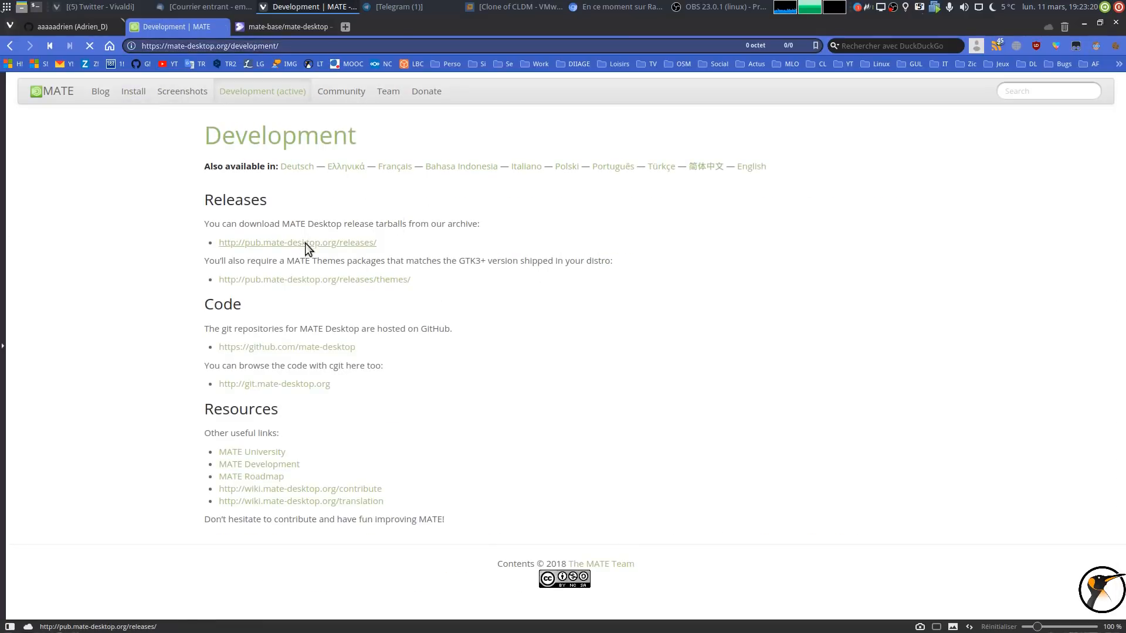
click(27, 326)
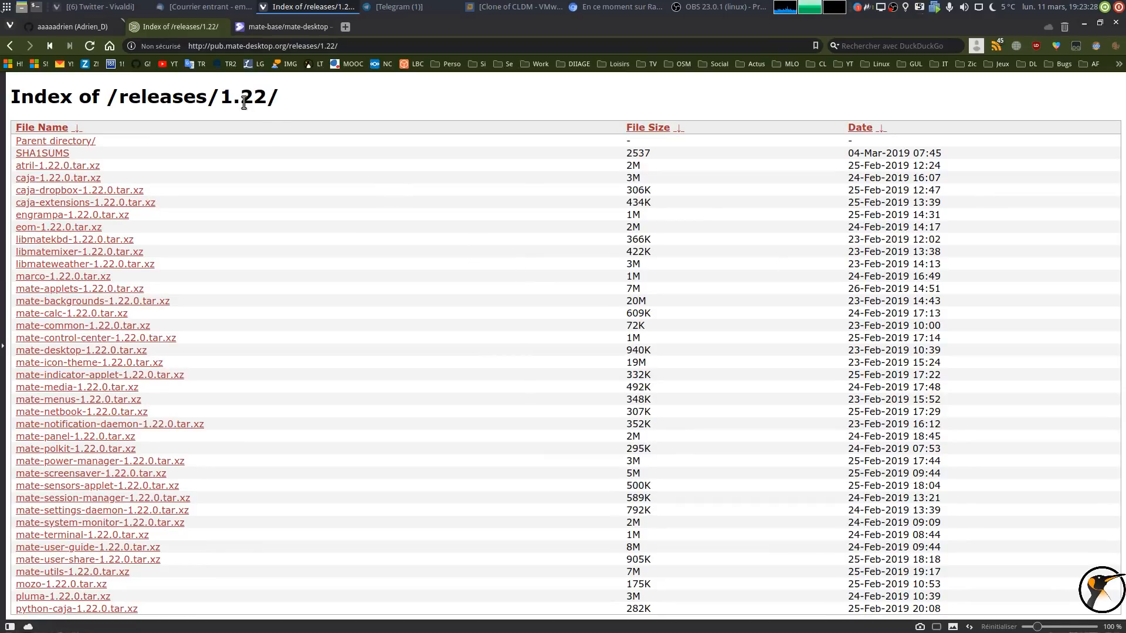
- Go back to the MATE home page's news list, and view Gentoo's mate-desktop package page
right_click(6, 47)
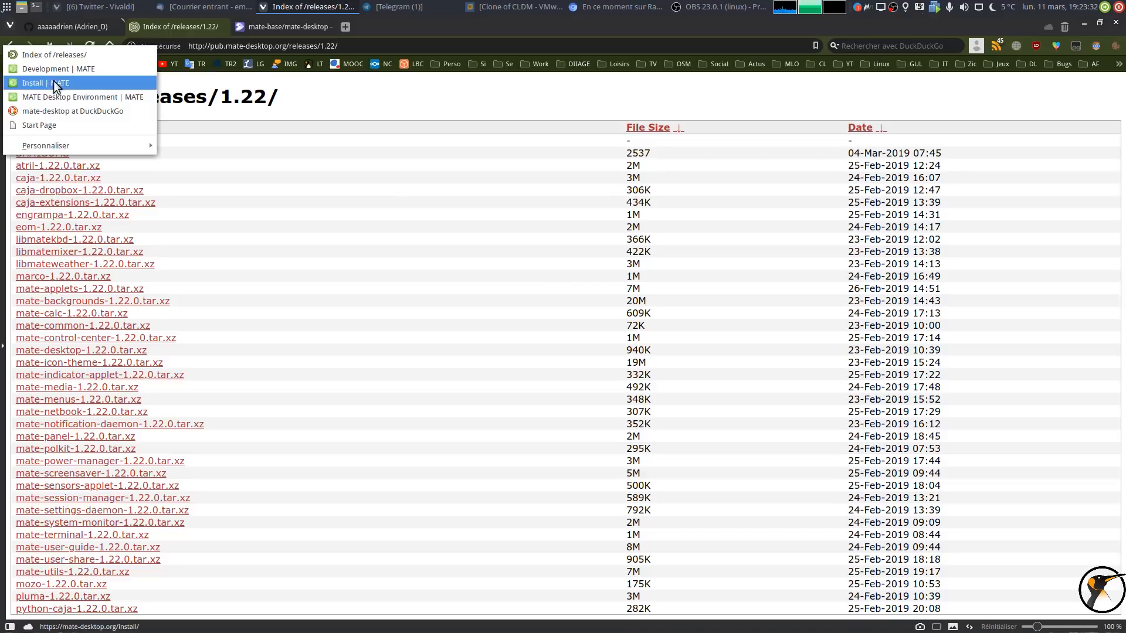
click(79, 95)
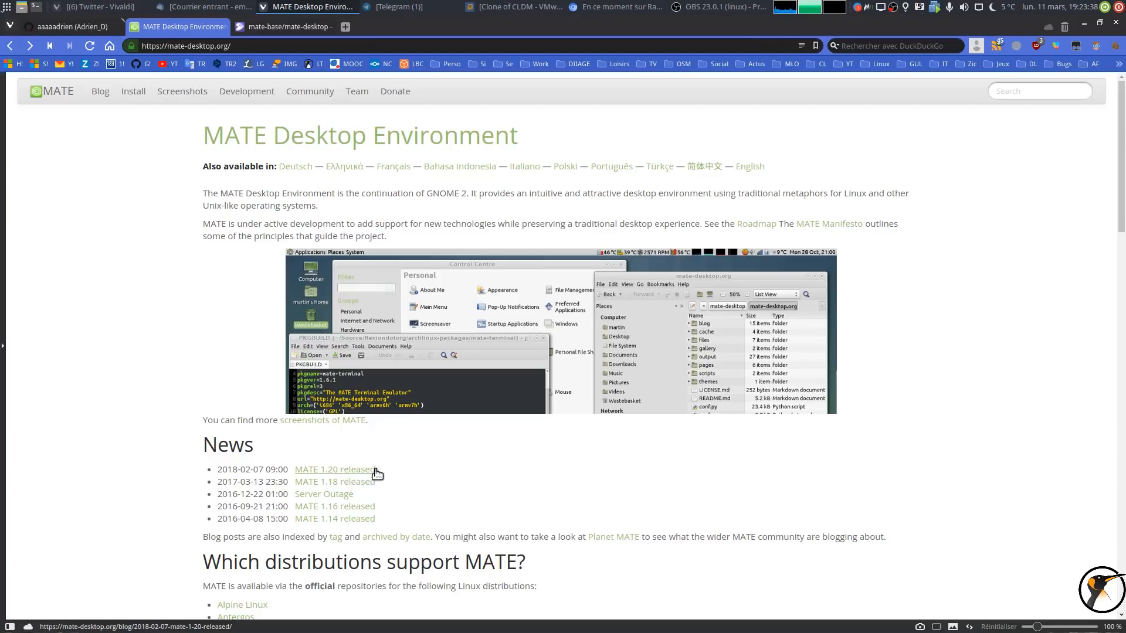
click(276, 26)
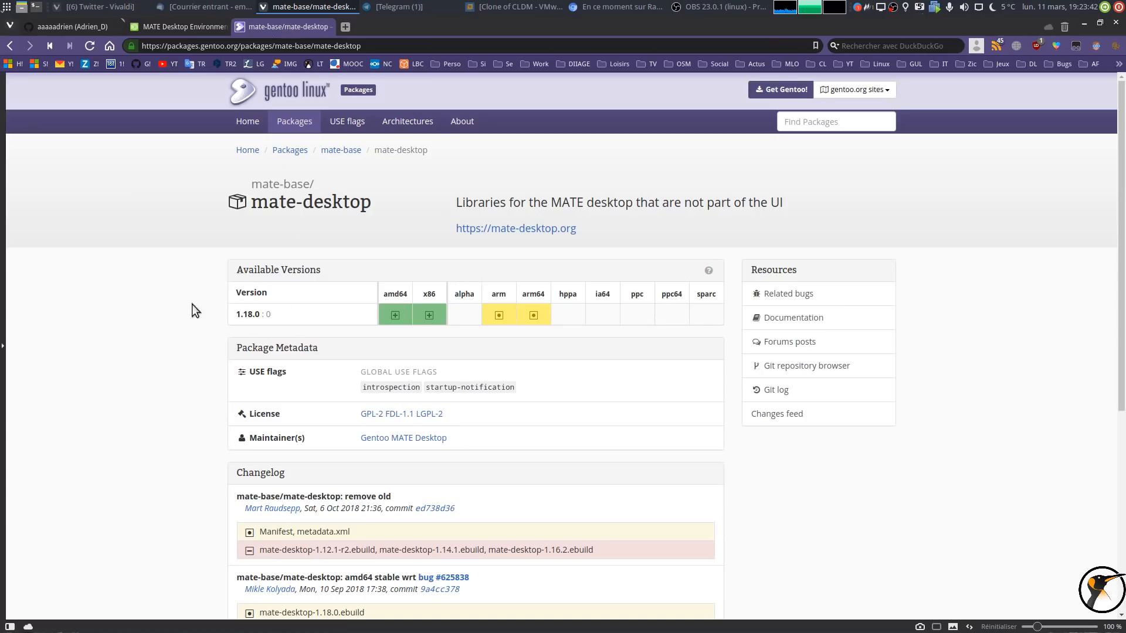
right_click(770, 9)
right_click(770, 6)
right_click(771, 6)
click(977, 238)
- Check the installed desktop version in the "À propos de MATE" dialog and close it
click(6, 7)
mouse_move(57, 195)
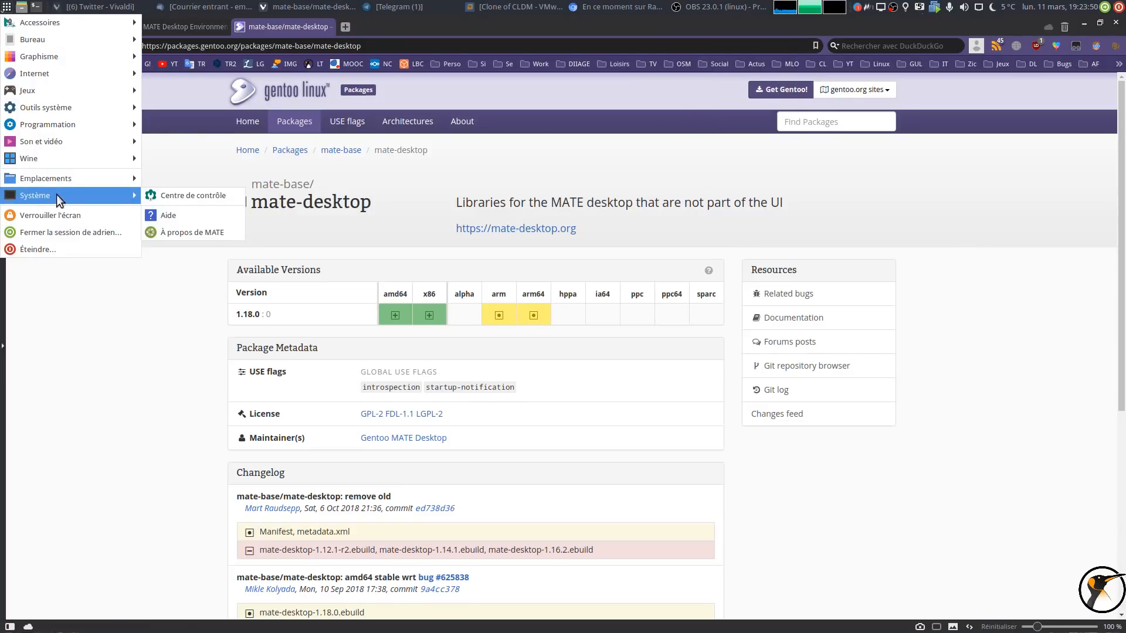
click(192, 232)
drag(555, 311, 574, 311)
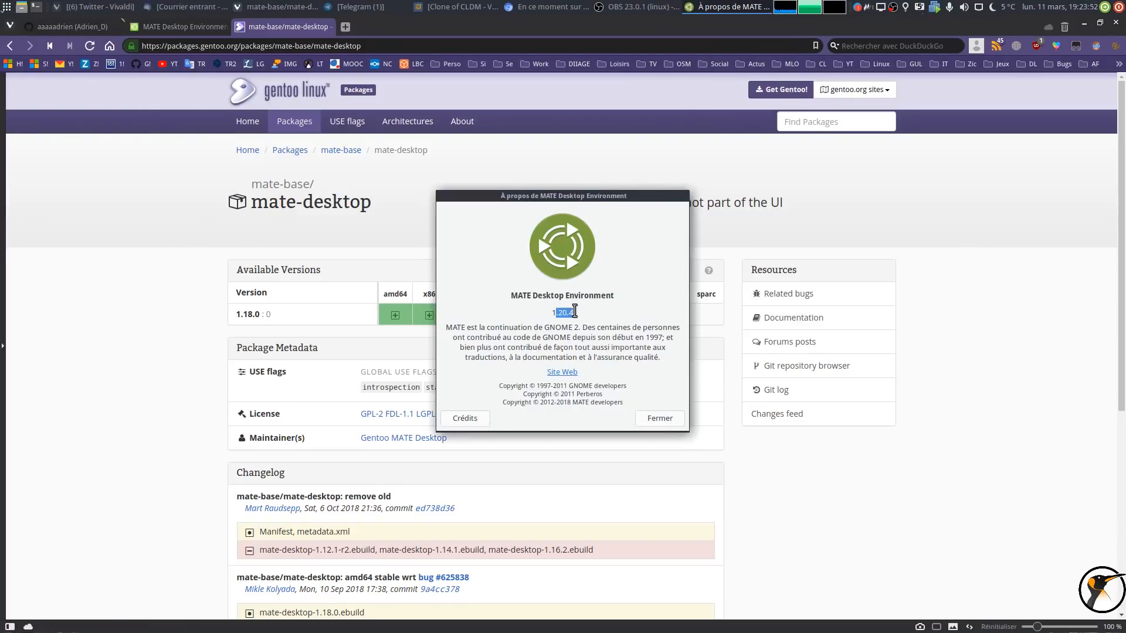
click(662, 422)
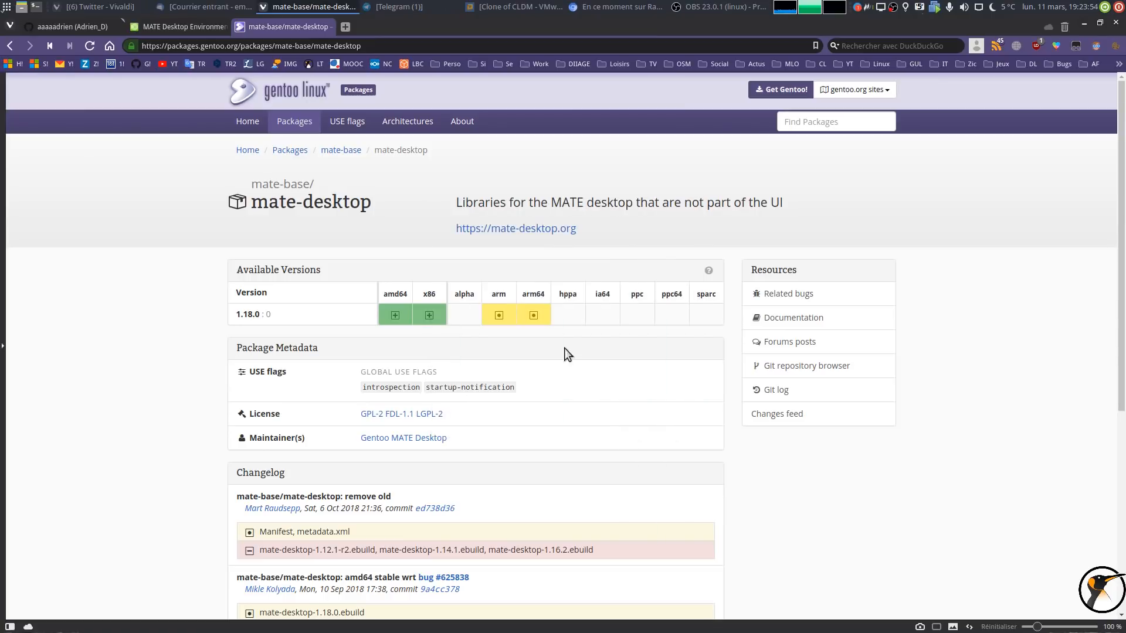
- Open the pinned "Testing overlay" repository from the GitHub profile page
mouse_move(62, 31)
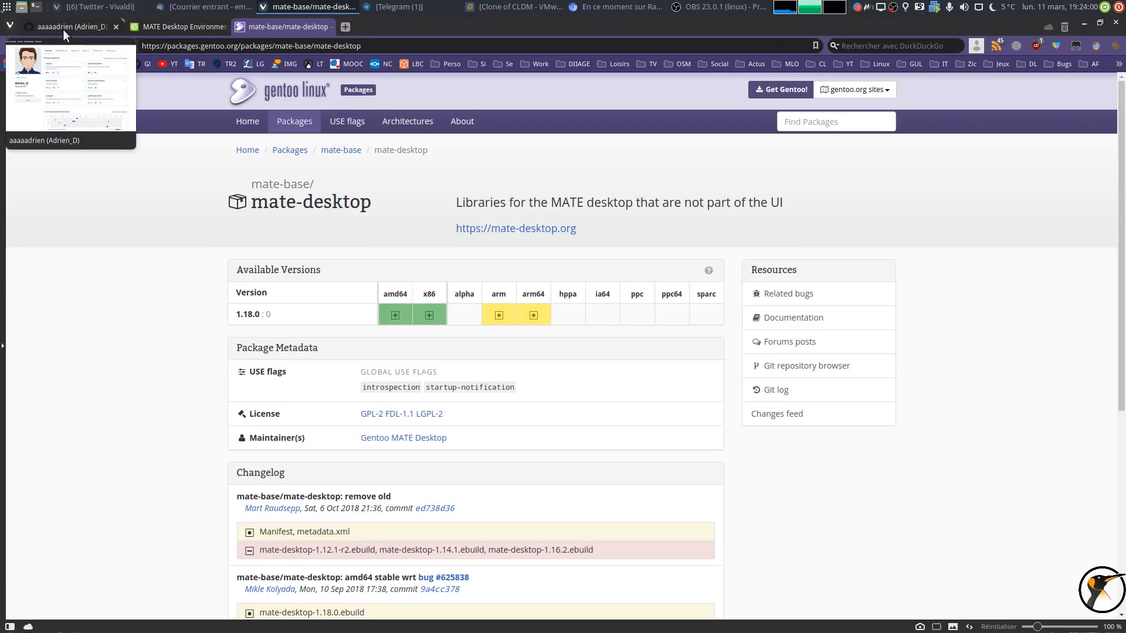
click(63, 27)
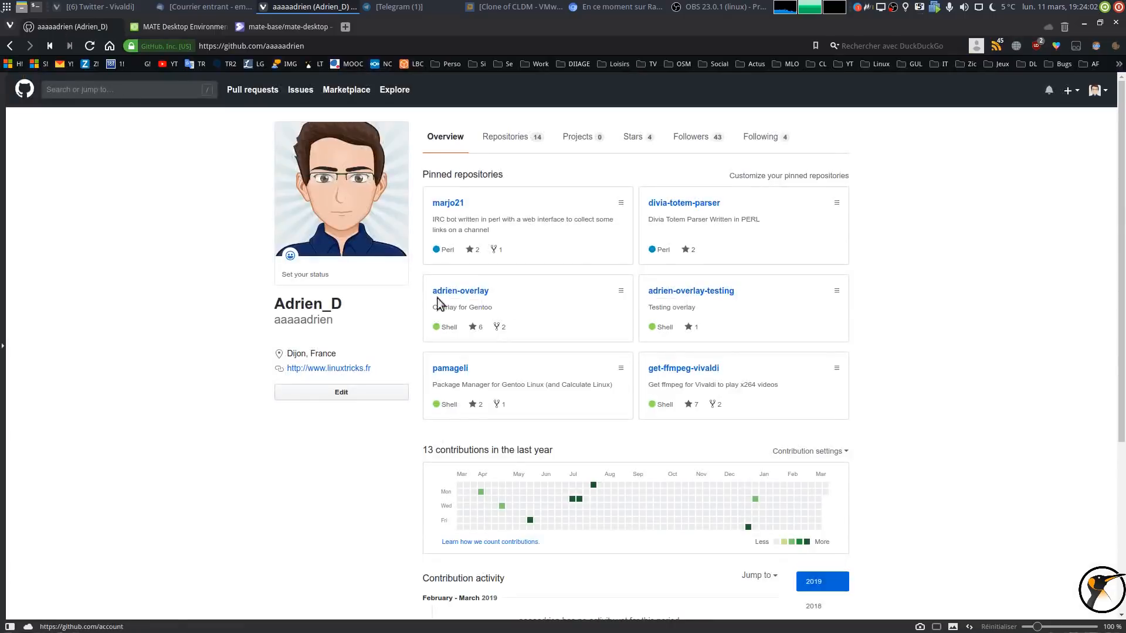
click(700, 294)
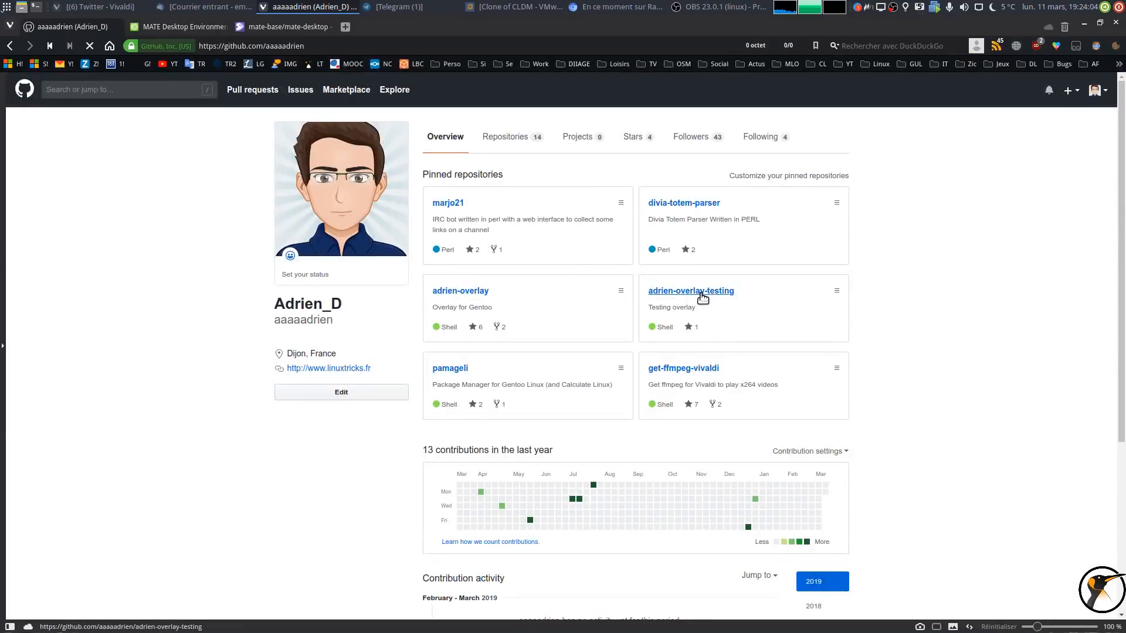
- Check the ebuild version in the app-arch/engrampa folder and return to the repository's main page
scroll(695, 294, down, 2)
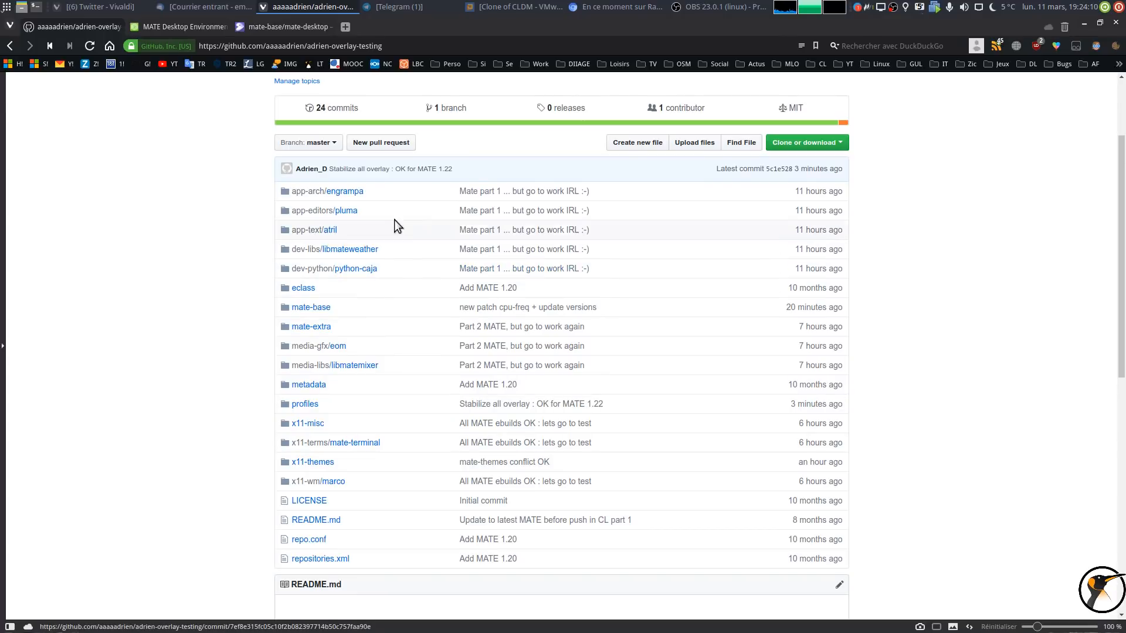
click(328, 193)
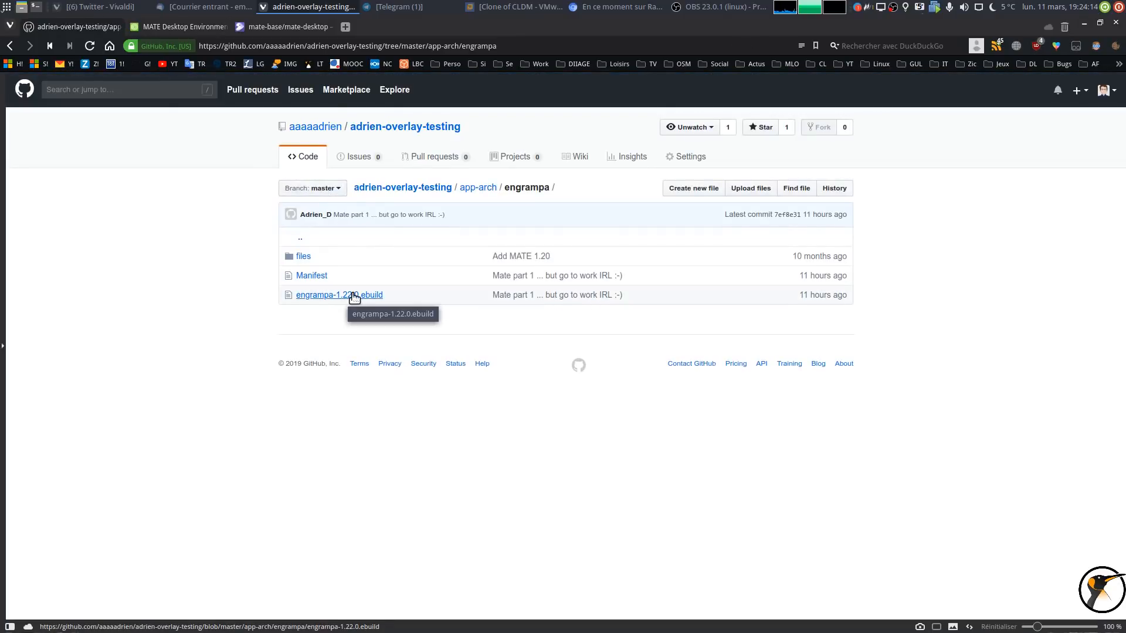
click(10, 46)
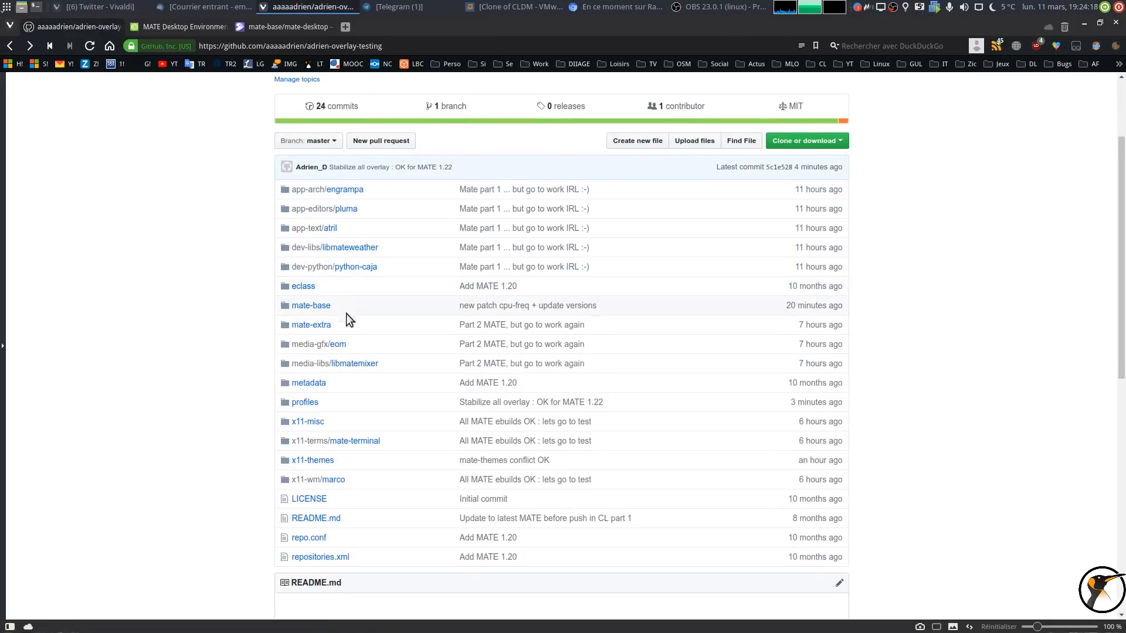
- Review the repository's package folders and the install instructions in README.md
scroll(328, 299, down, 1)
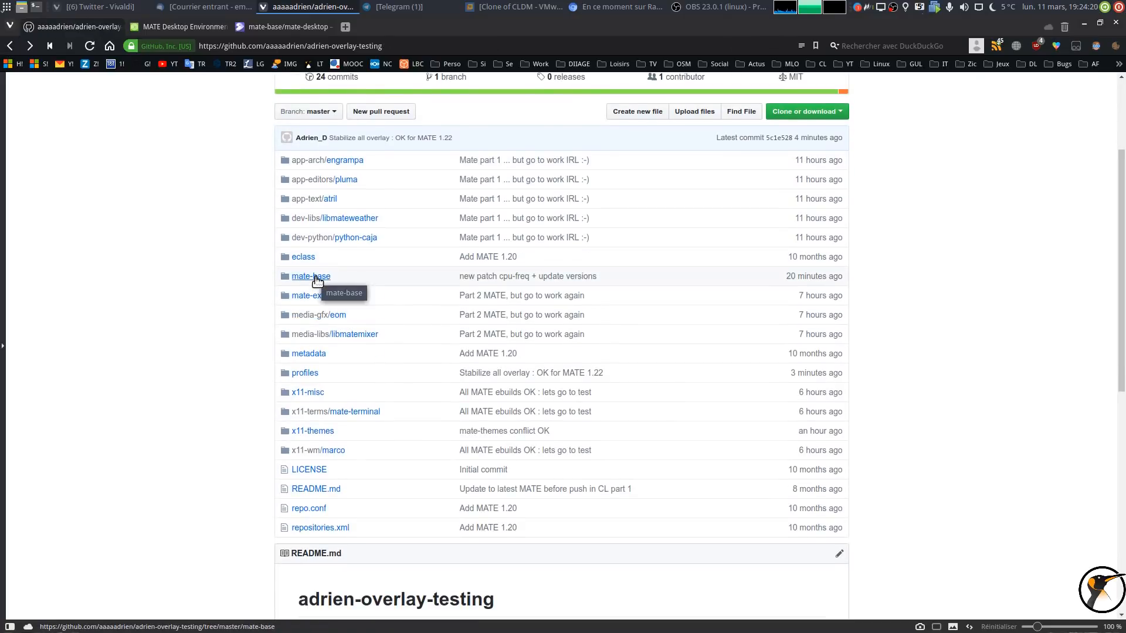
scroll(323, 299, down, 1)
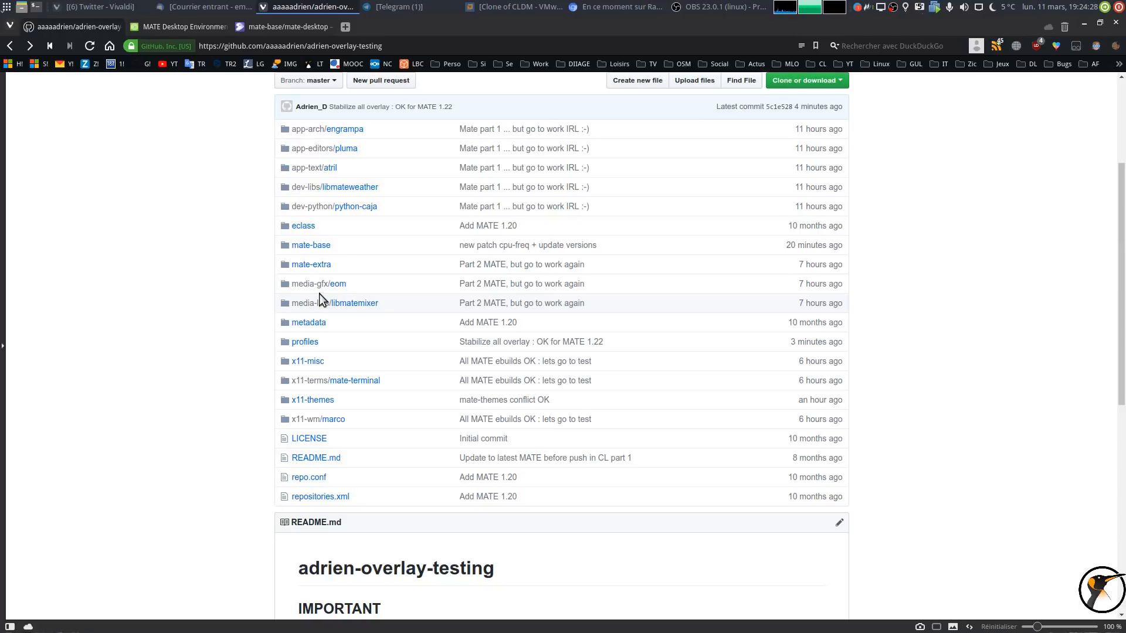
scroll(322, 293, down, 10)
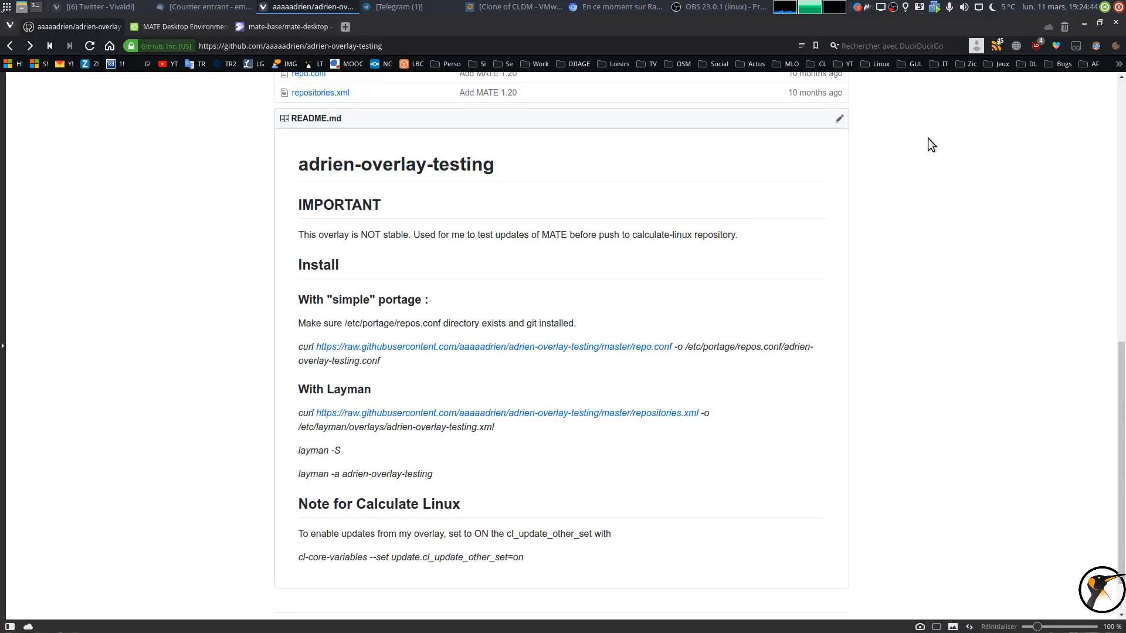
scroll(927, 138, up, 10)
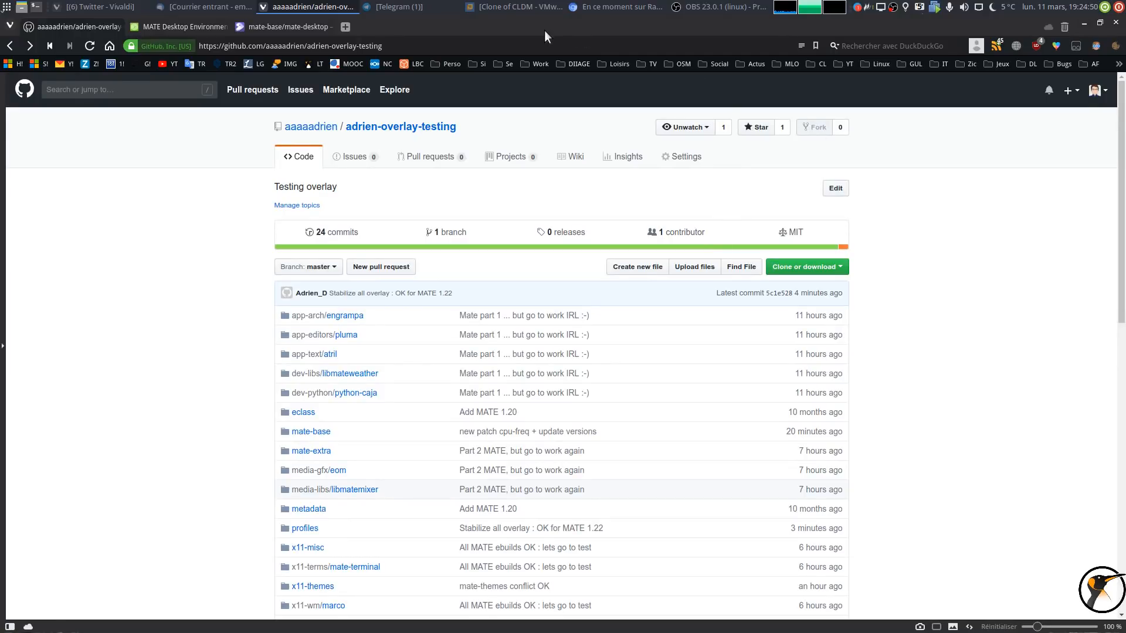
- Switch to the Clone of CLDM virtual machine and check the MATE panel's version in its About dialog
click(1083, 27)
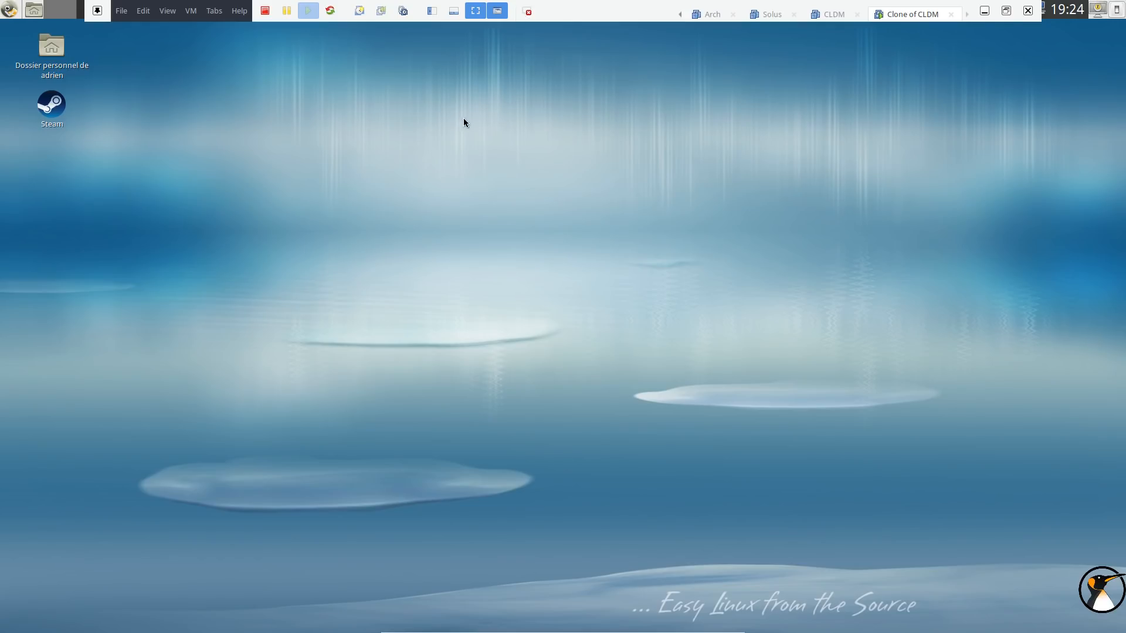
right_click(733, 12)
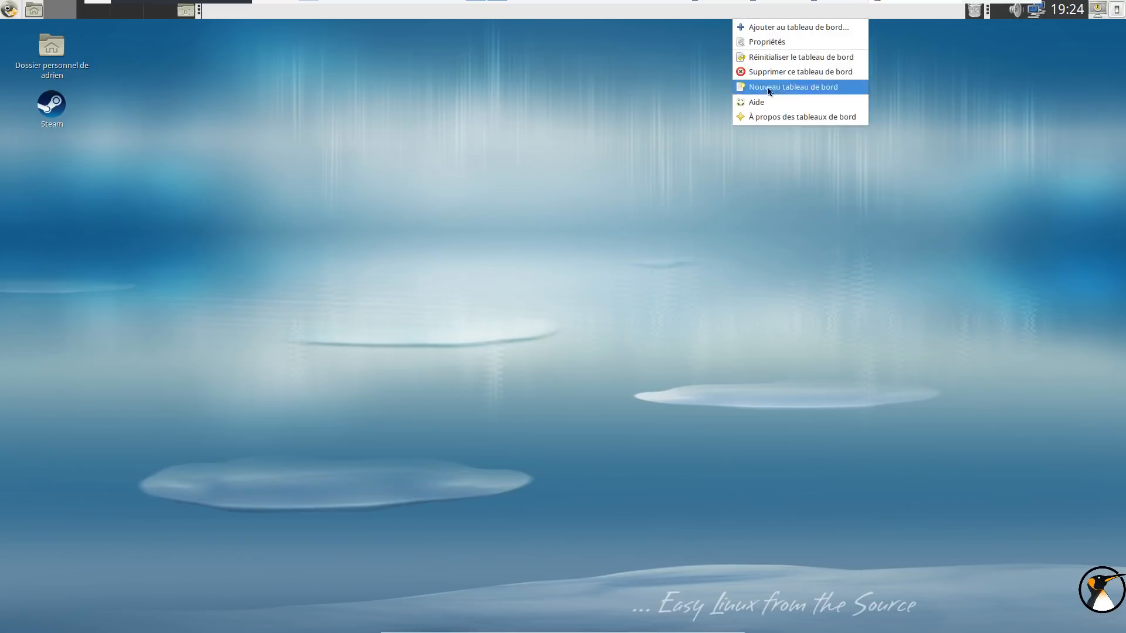
click(769, 115)
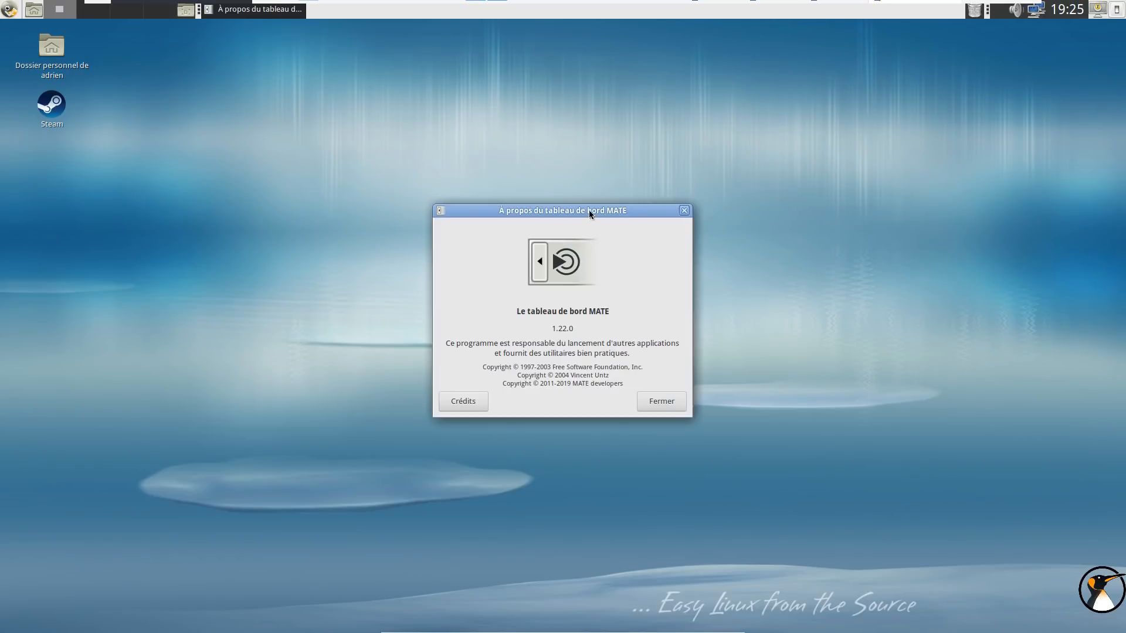
drag(577, 215, 623, 148)
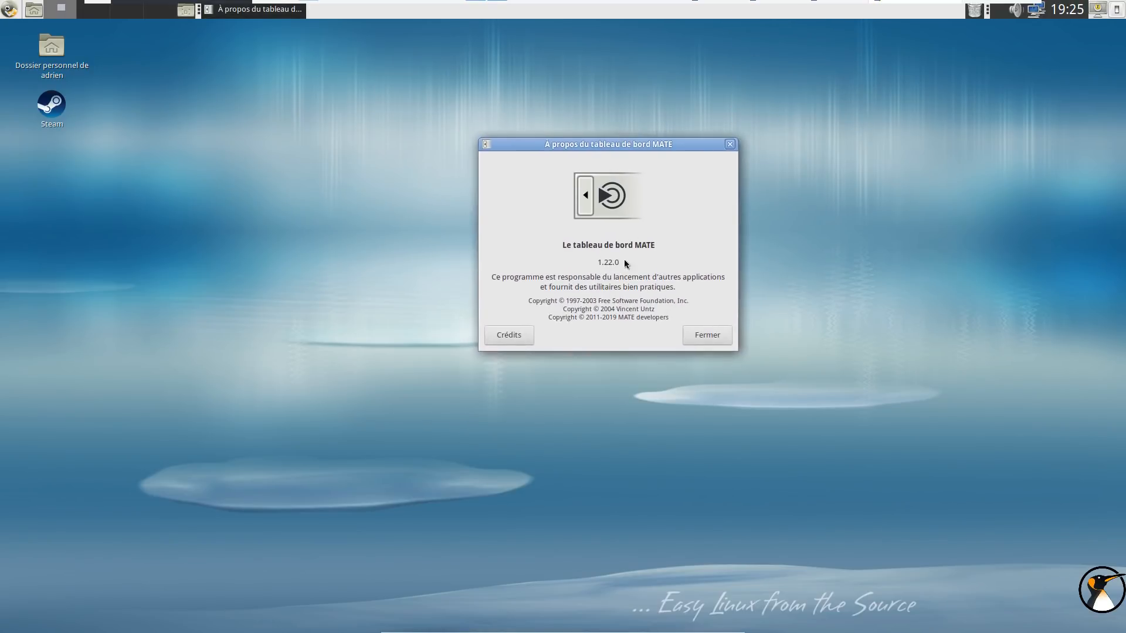
click(706, 337)
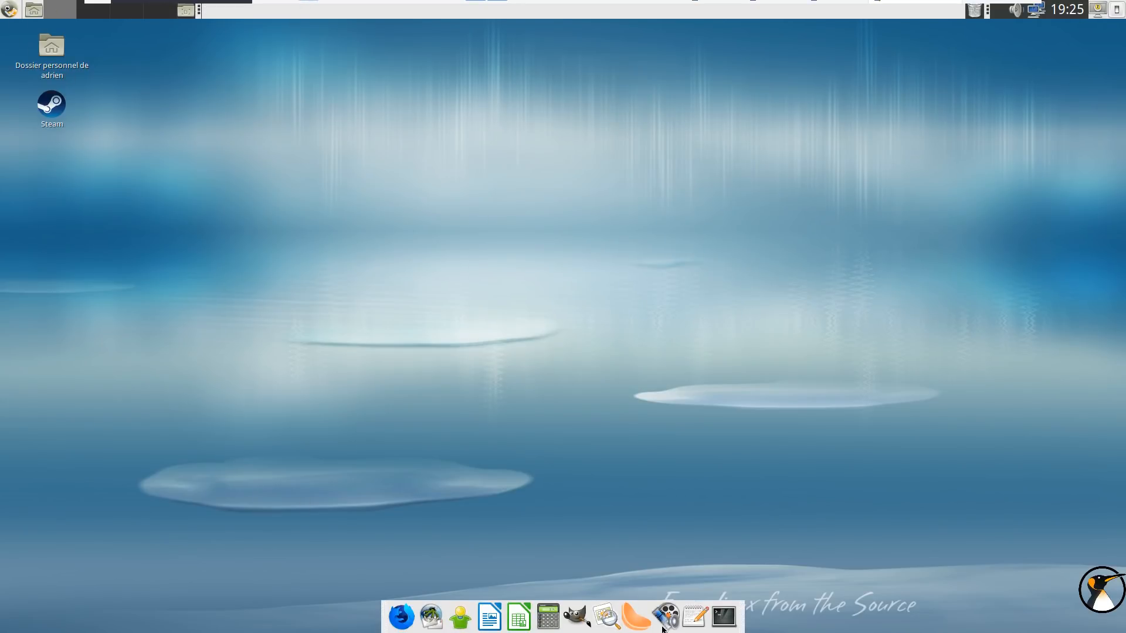
- Open a terminal with enlarged text and list the MATE packages with "eix mate-"
click(724, 616)
key(ctrl+plus)
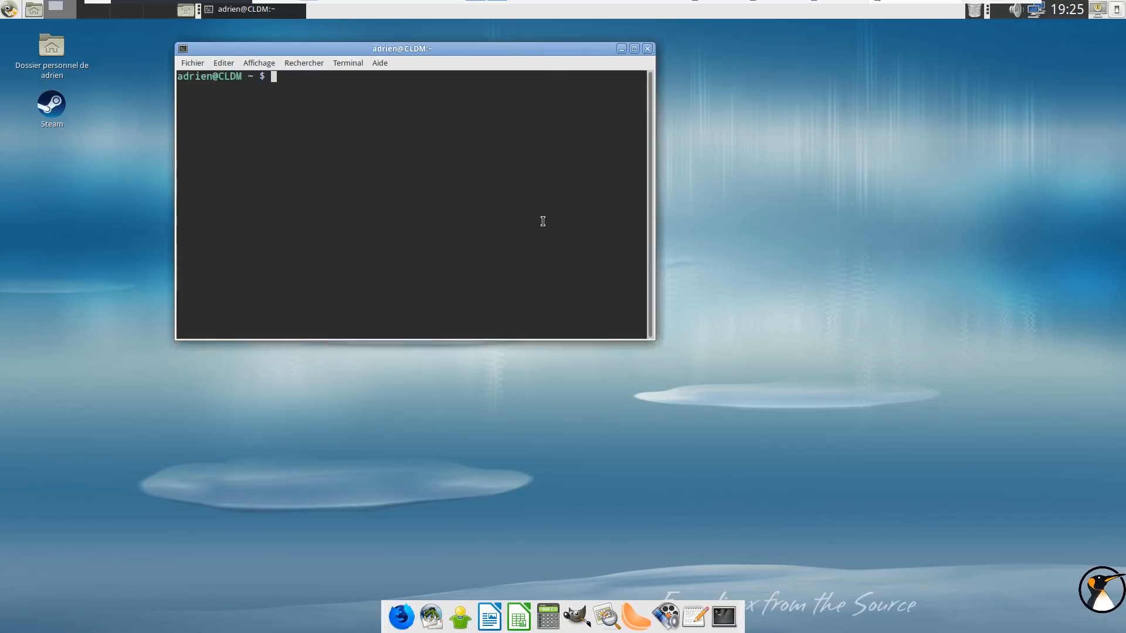
key(ctrl+plus)
text(eix mate-)
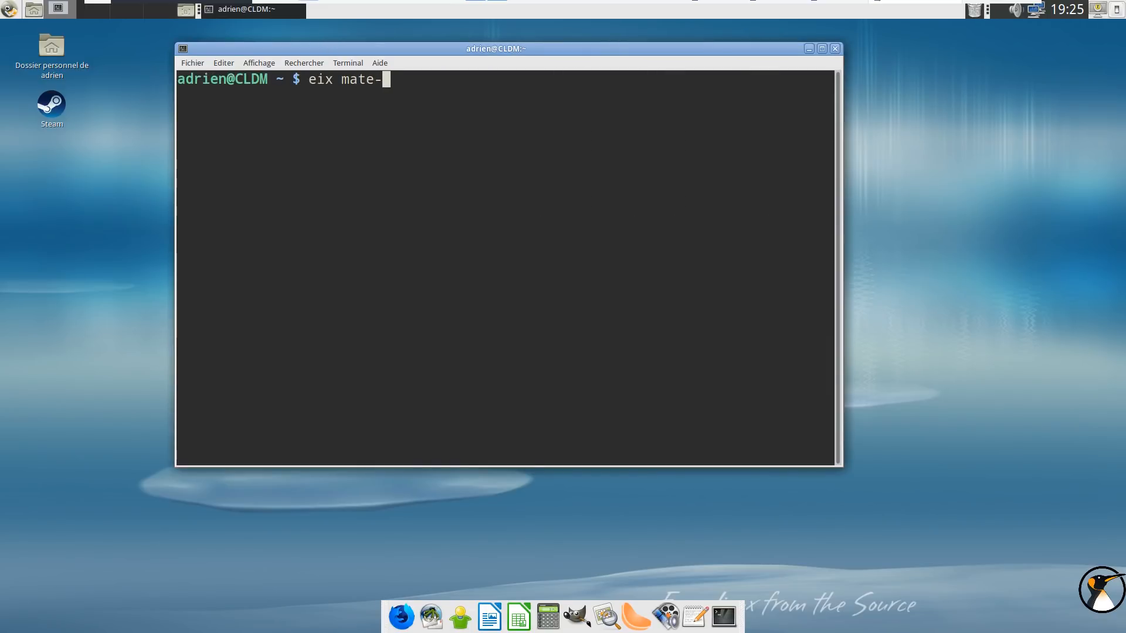
key(Return)
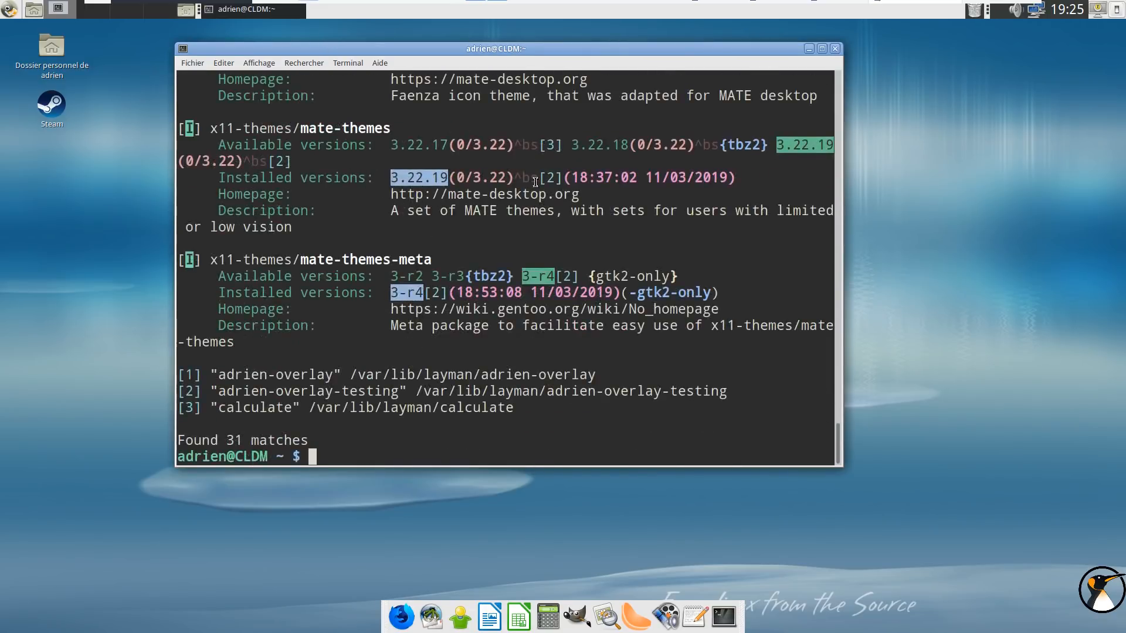
- Maximize the terminal, review the installed versions of the MATE packages and close the terminal
click(822, 49)
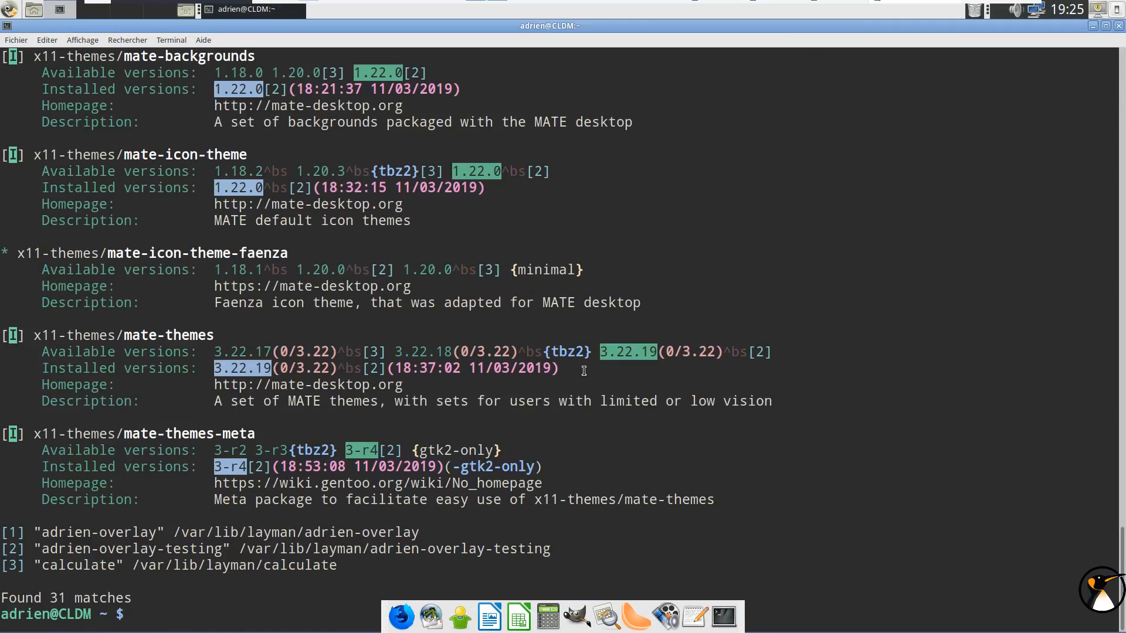
drag(12, 545, 430, 283)
scroll(352, 264, up, 15)
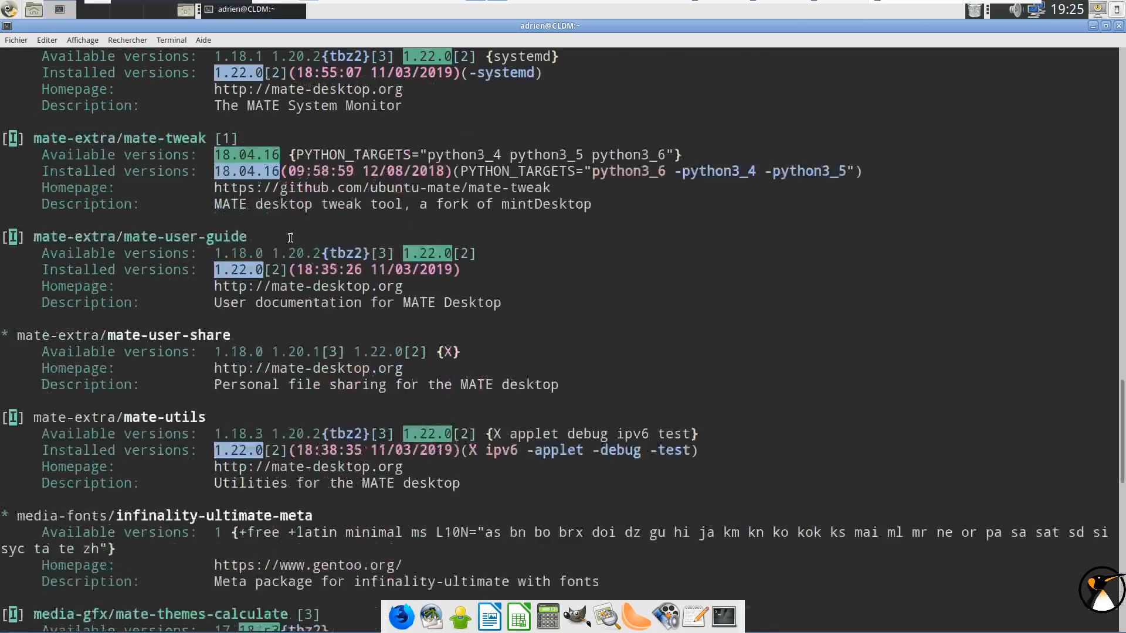
click(398, 256)
scroll(473, 253, up, 12)
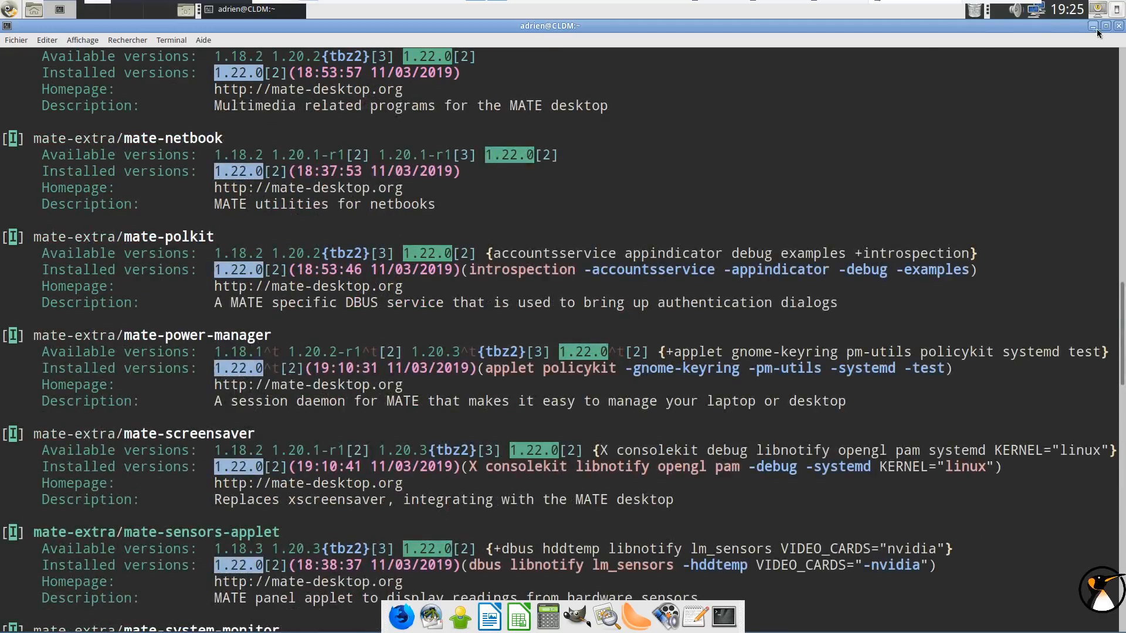
click(1119, 27)
- Open the Centre de contrôle and move its window higher on the desktop
click(3, 9)
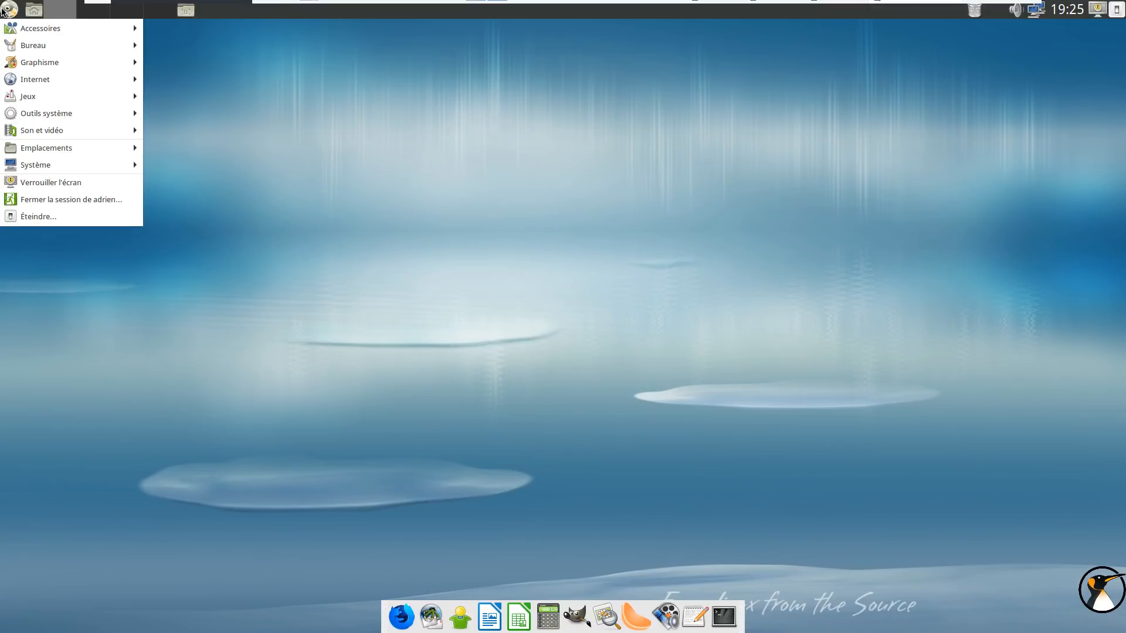
click(361, 69)
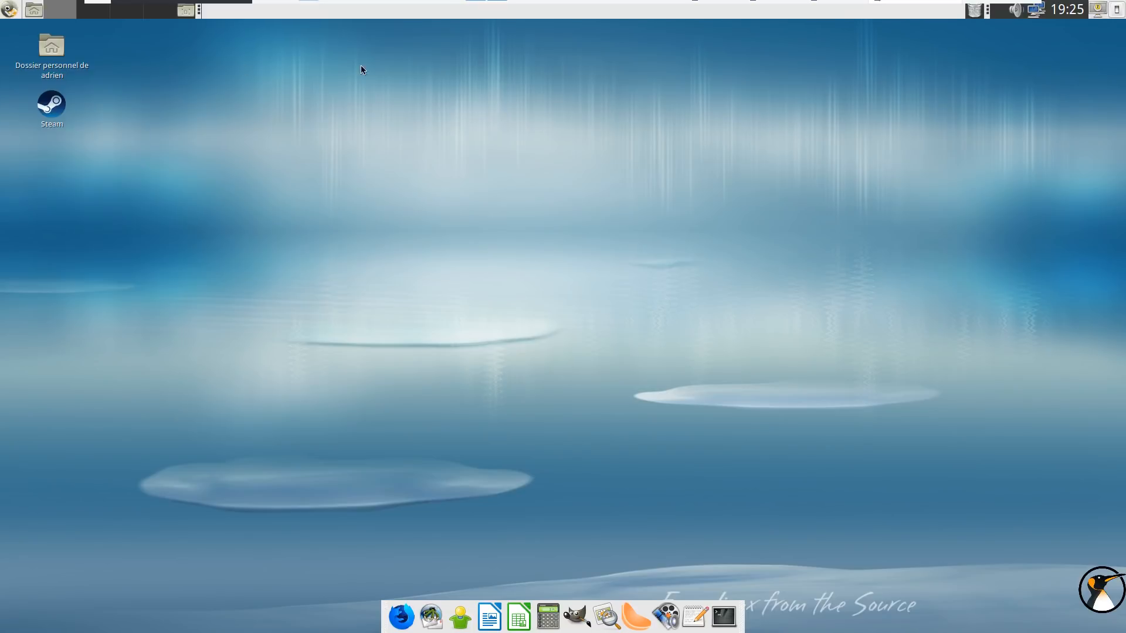
click(7, 11)
mouse_move(36, 154)
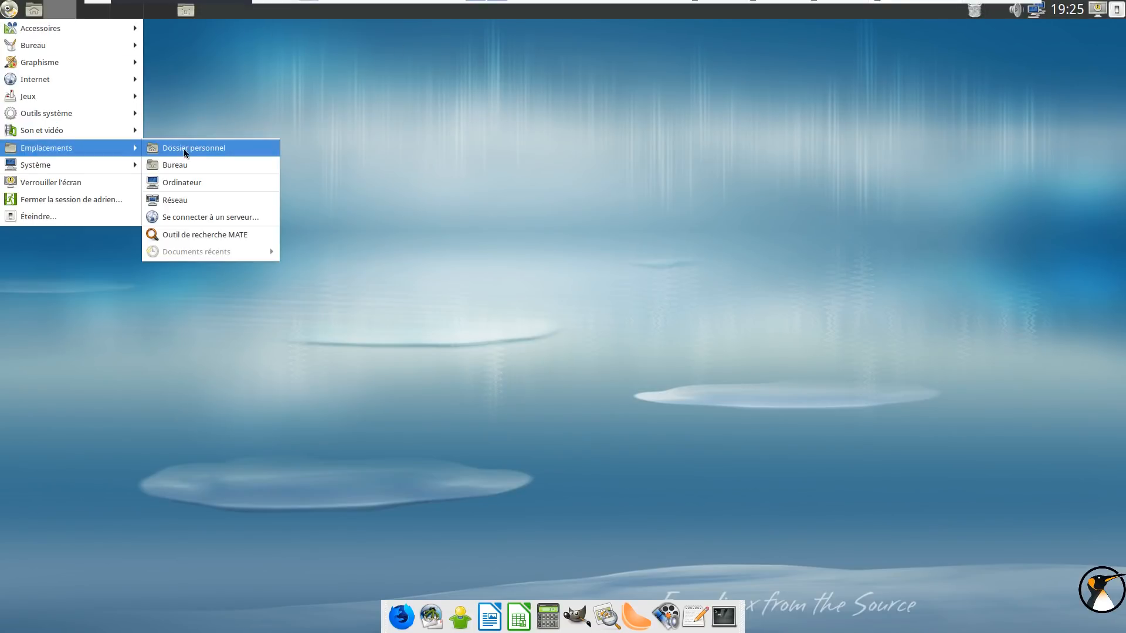
click(190, 168)
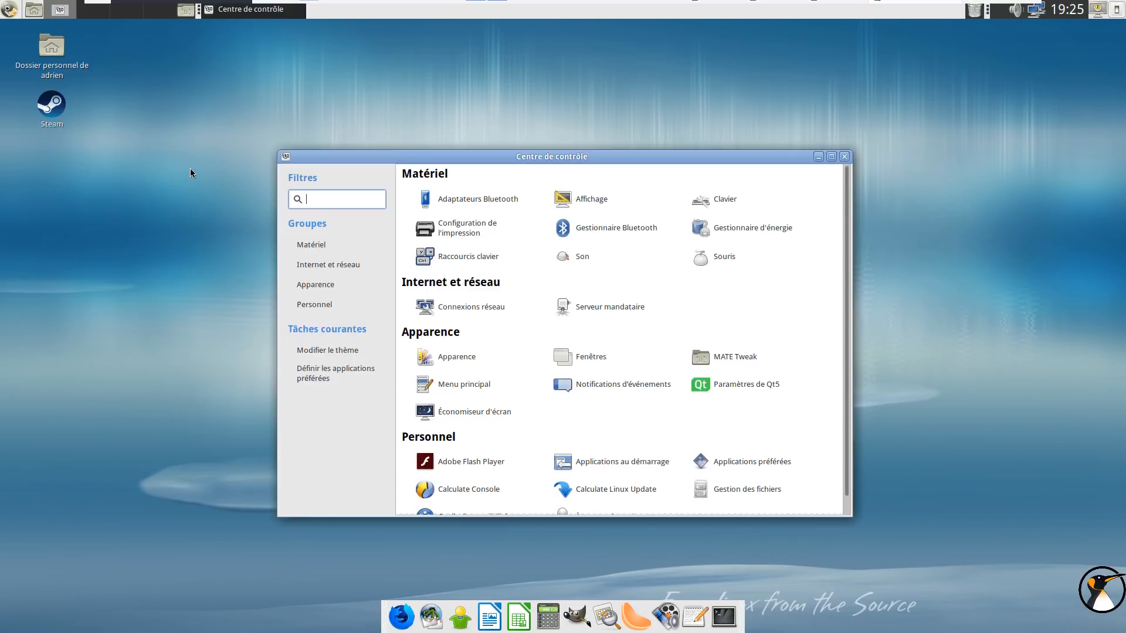
drag(415, 156, 420, 82)
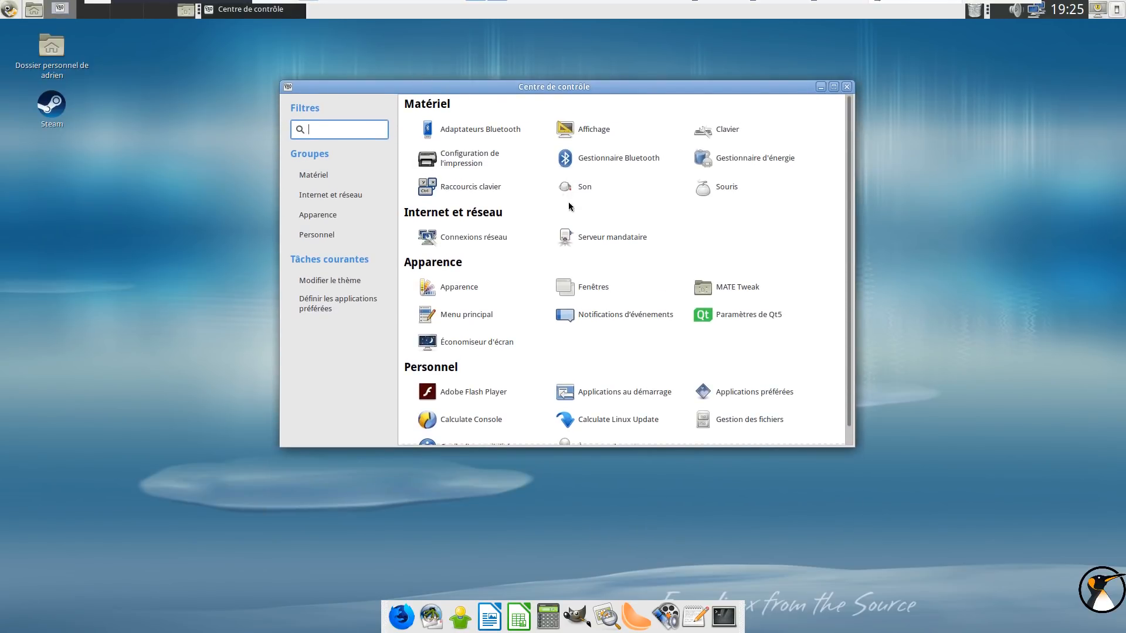
- Open the appearance preferences beside the Centre de contrôle and try the BlackMATE theme, checking its look in the main menu
click(454, 288)
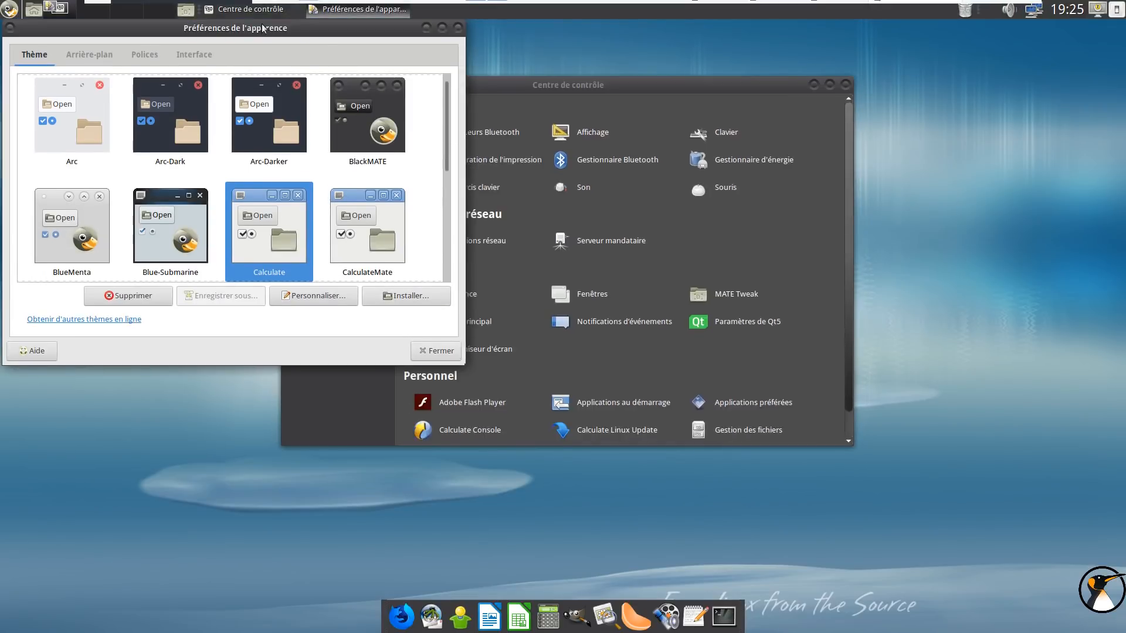
drag(276, 28, 824, 114)
drag(548, 87, 444, 89)
click(839, 125)
drag(840, 125, 848, 133)
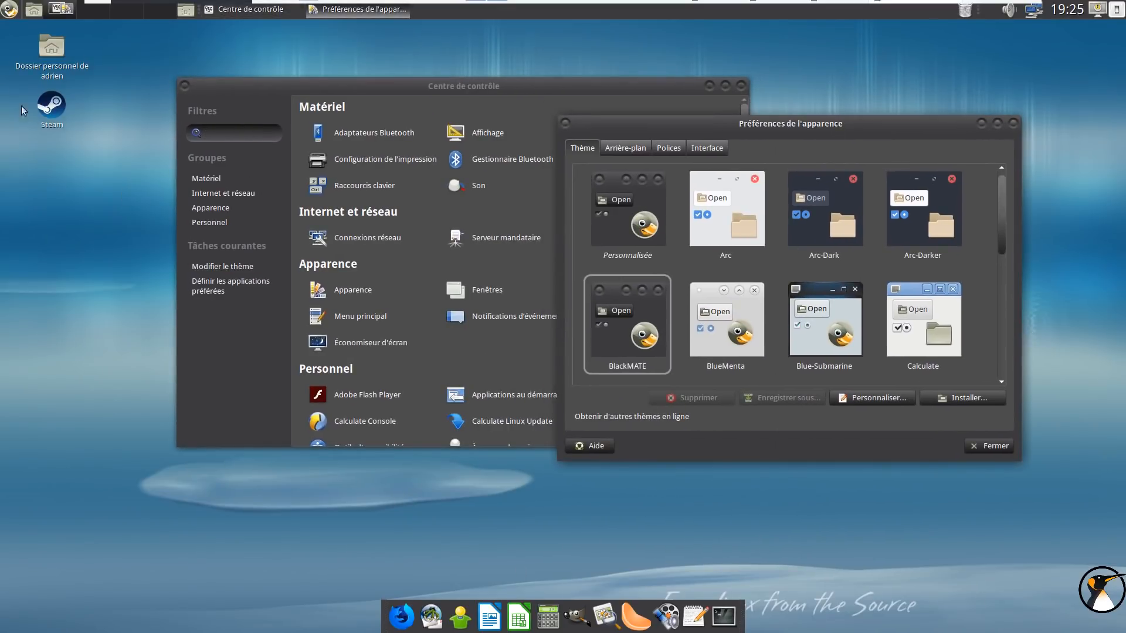
click(9, 9)
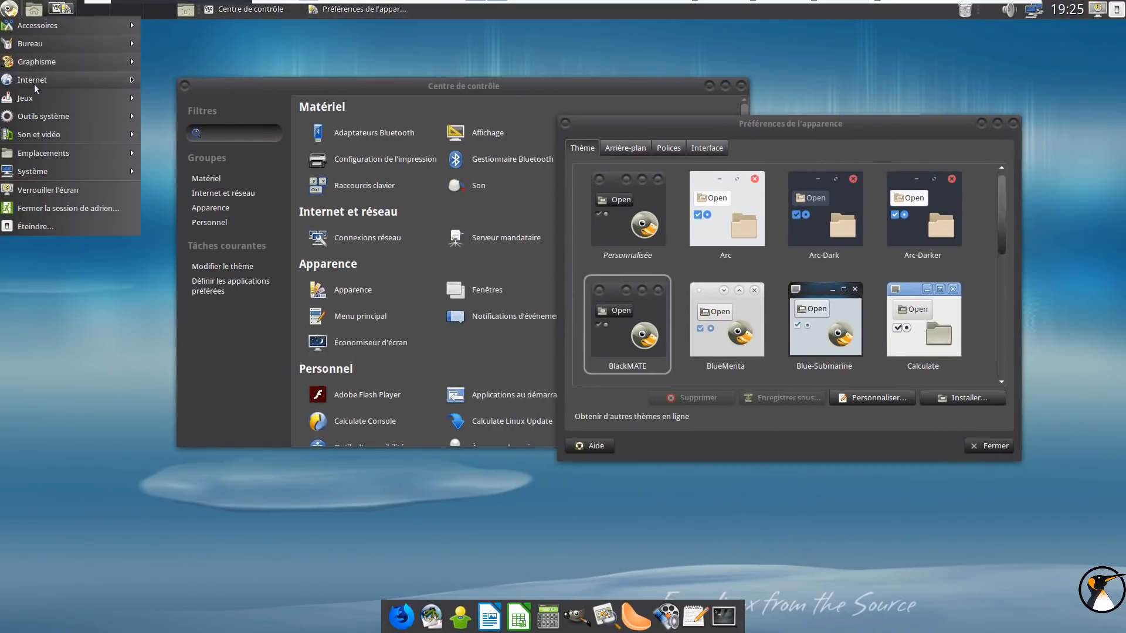
click(9, 9)
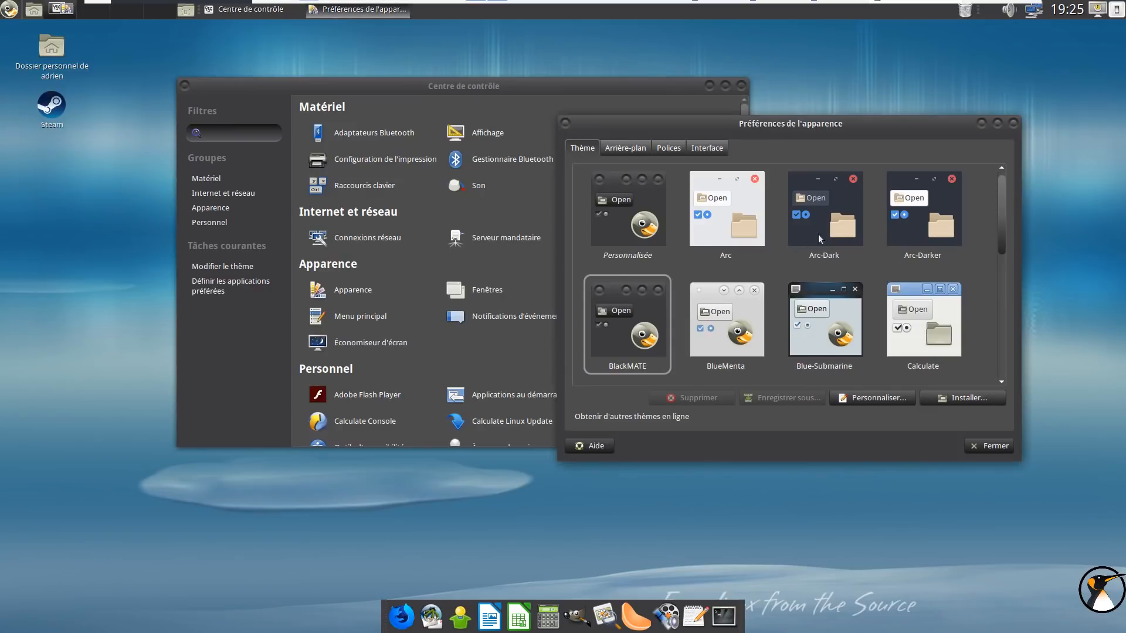
- Apply the Arc-Darker theme, then close the appearance preferences and the Centre de contrôle after previewing the main menu
click(913, 237)
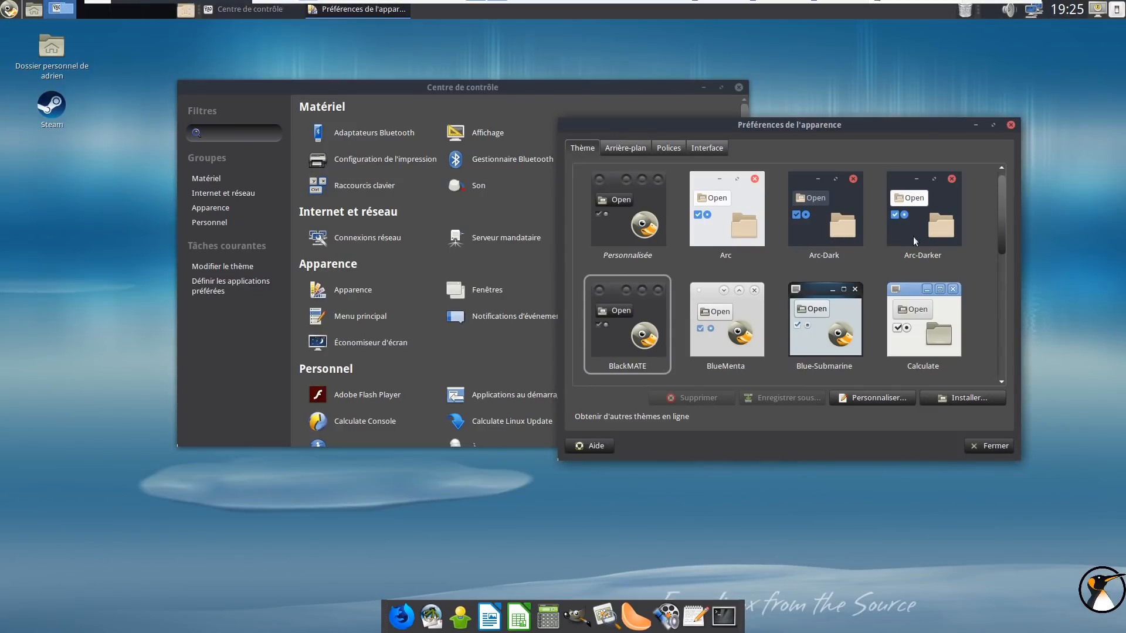
click(9, 9)
mouse_move(38, 61)
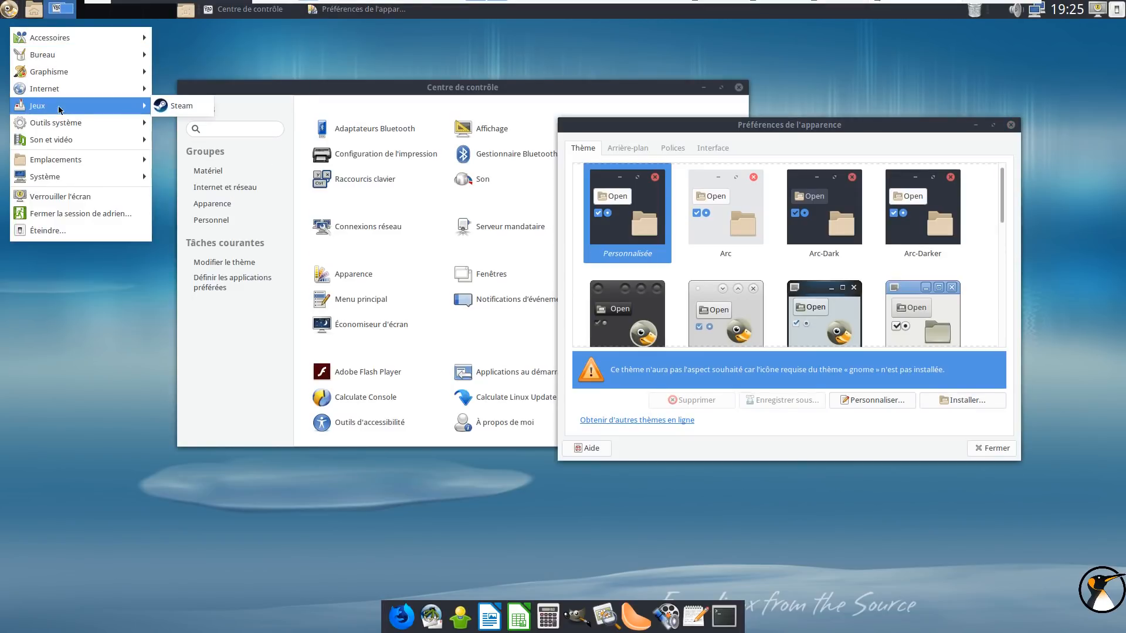
mouse_move(64, 123)
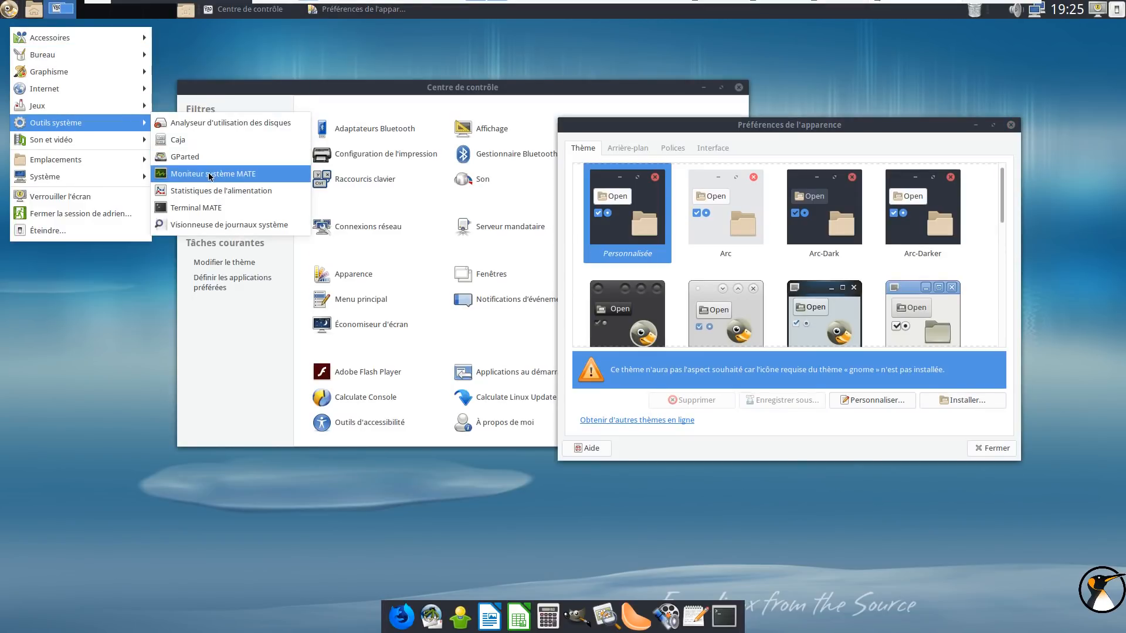
click(295, 62)
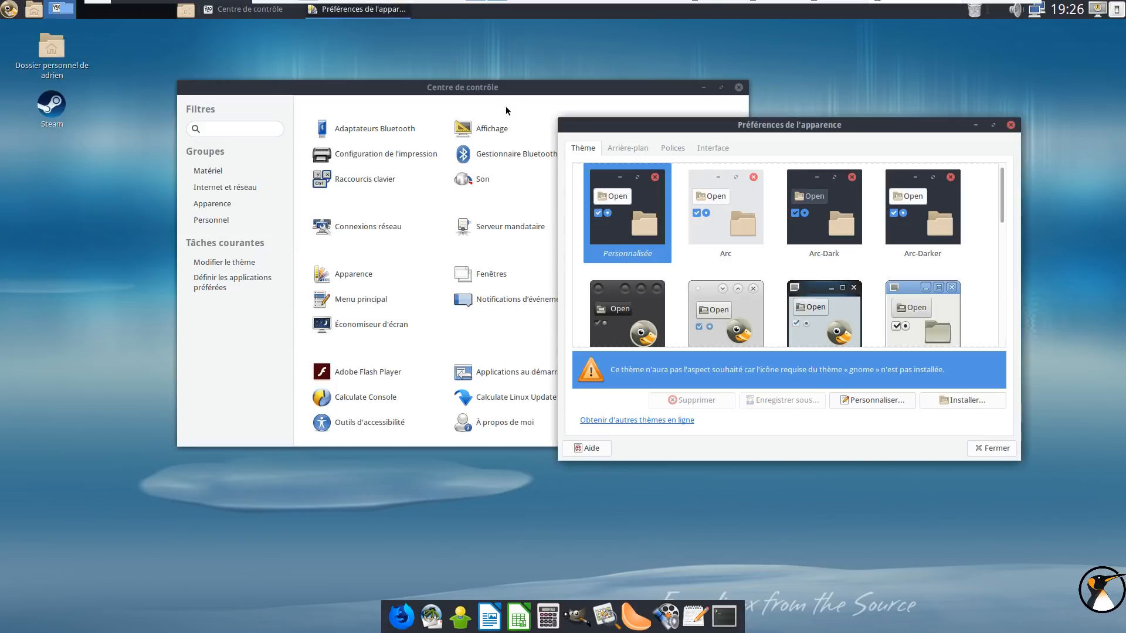
click(1011, 125)
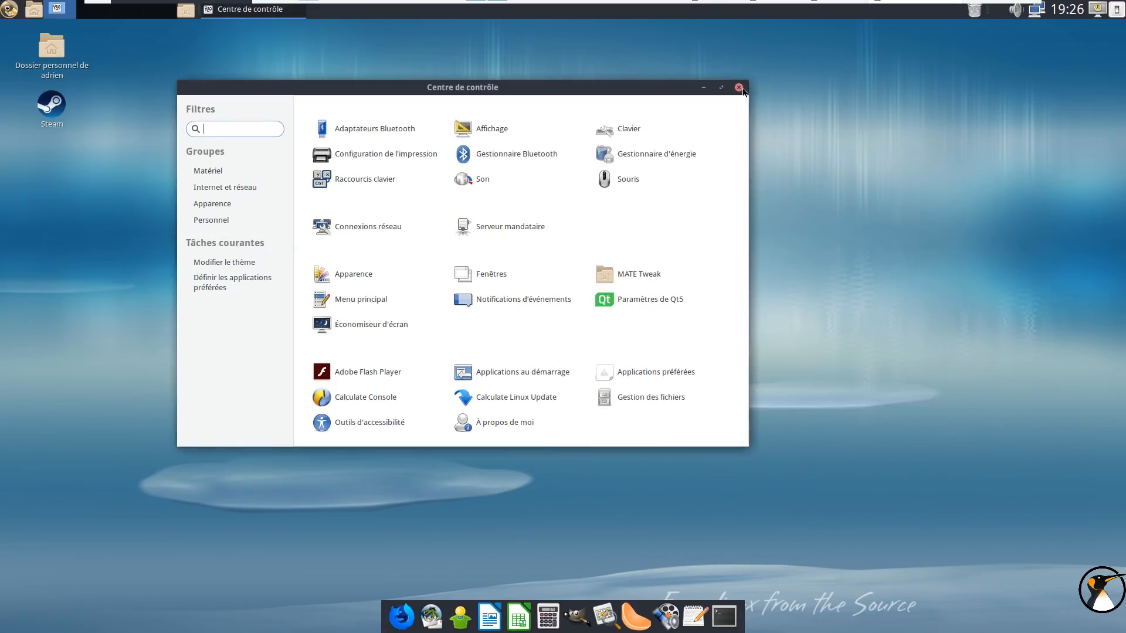
click(739, 87)
- Log out of the desktop session and log back in with the account password
click(10, 9)
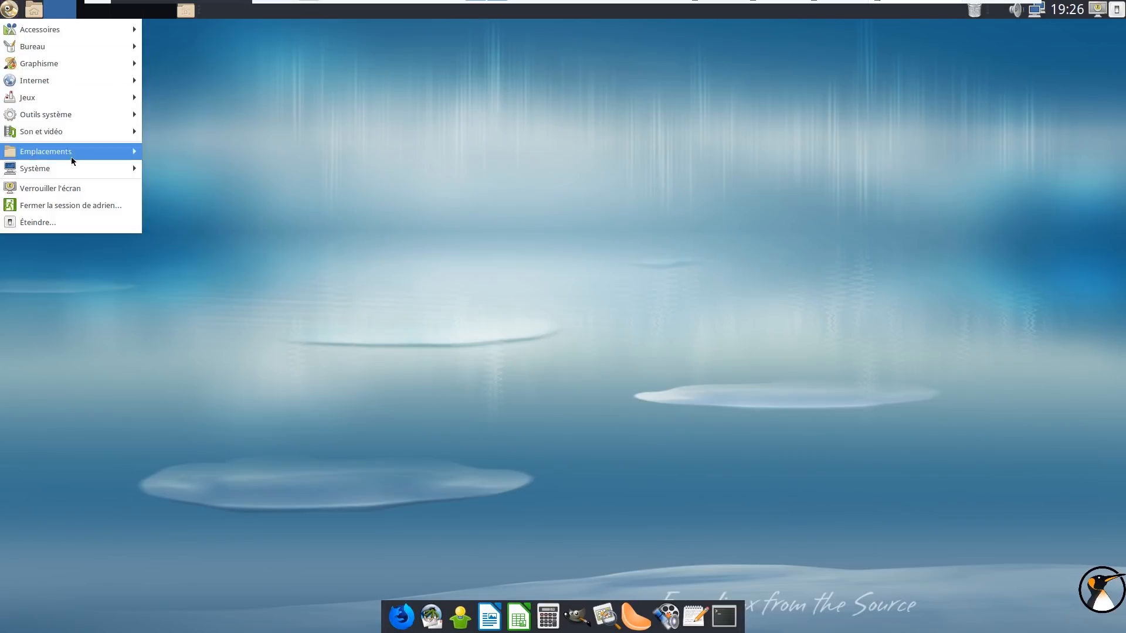
click(64, 203)
click(650, 383)
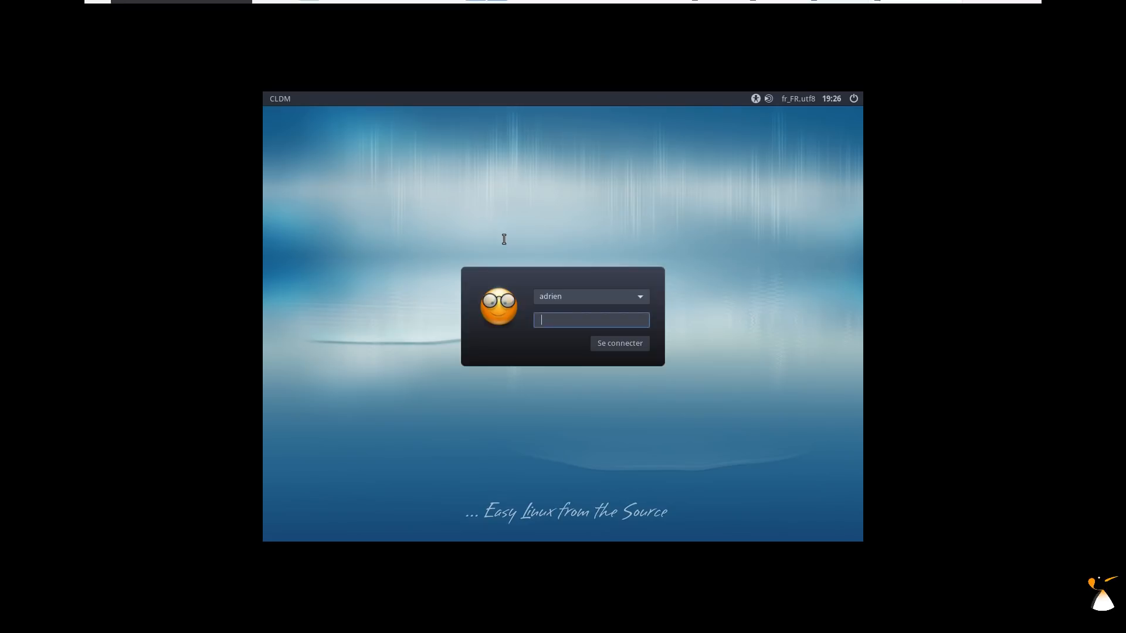
key(Return)
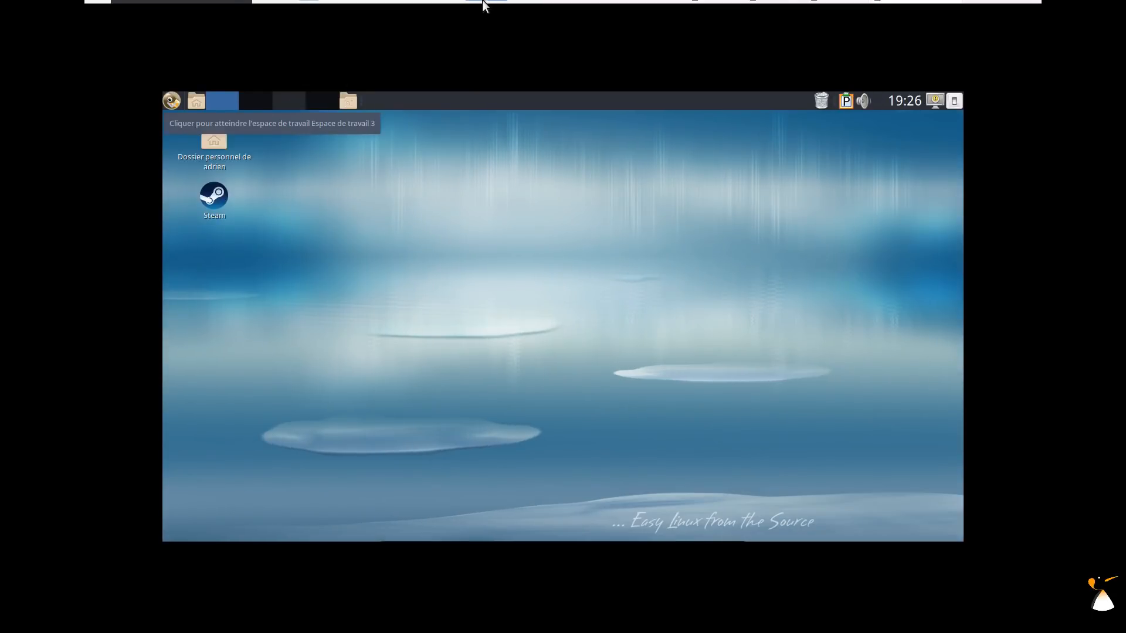
- Leave and re-enter the virtual machine's full-screen mode so the guest desktop fills the display, and check the themed main menu
mouse_move(470, 9)
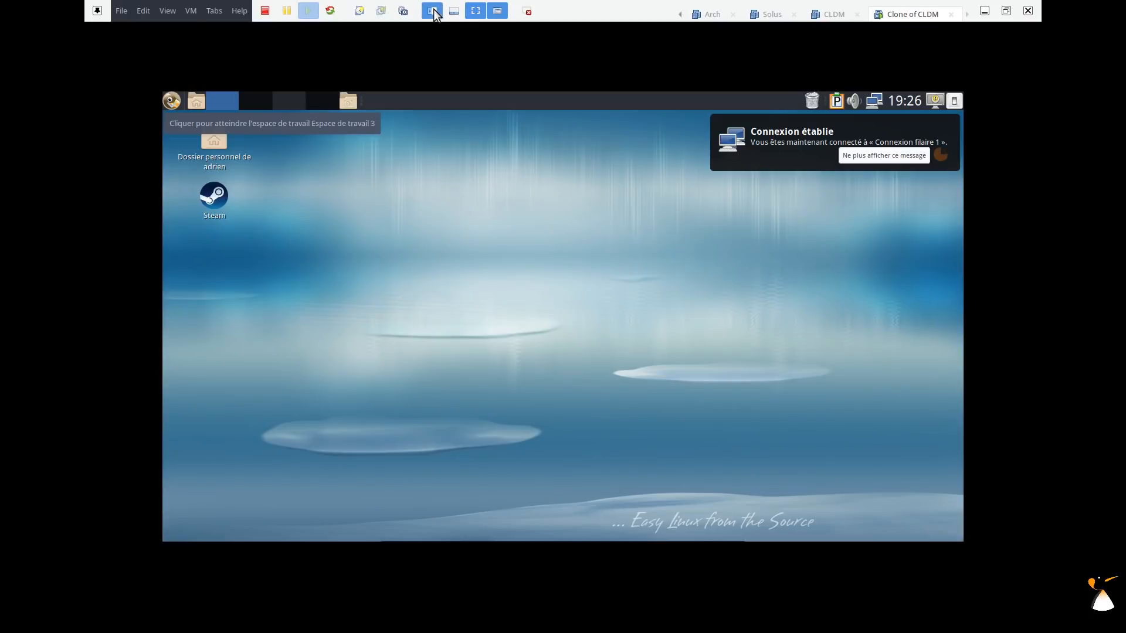
click(475, 11)
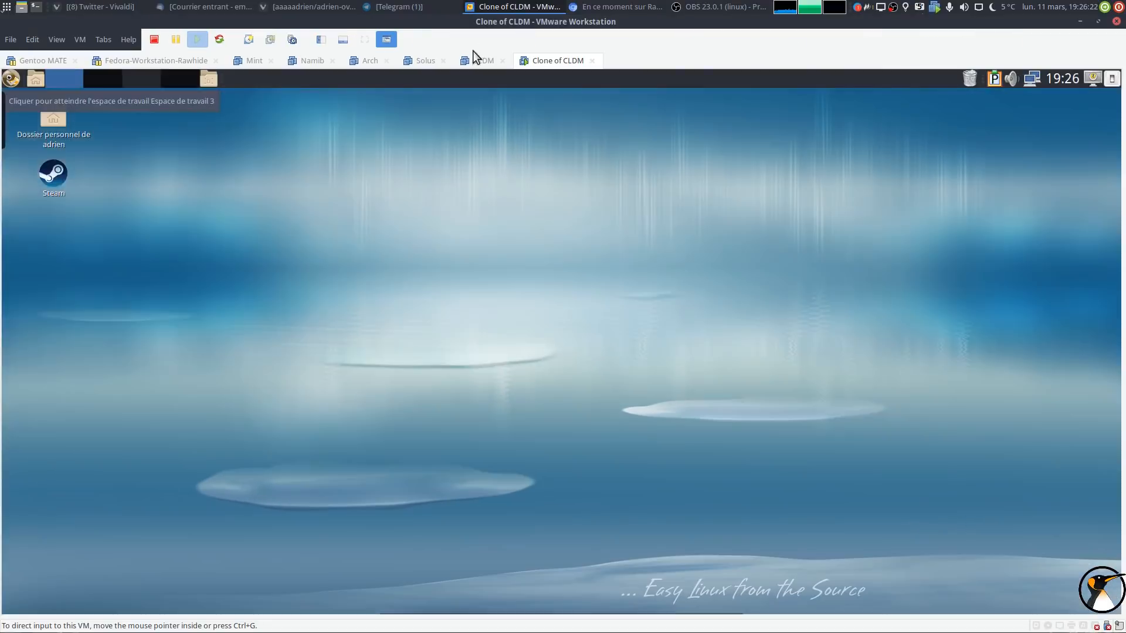
click(364, 40)
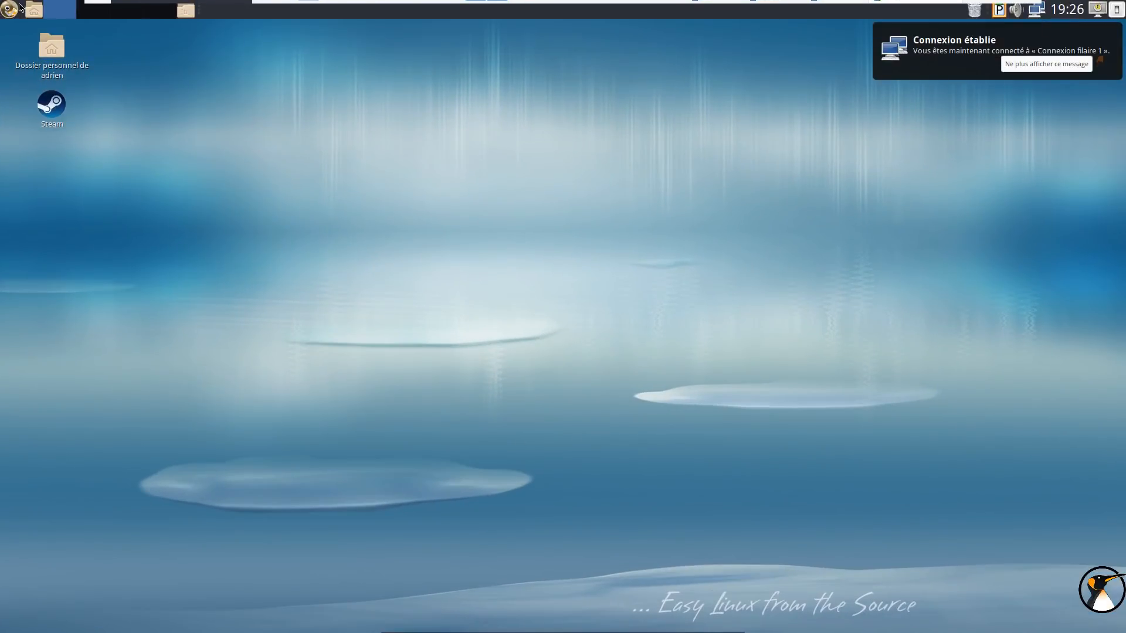
click(9, 9)
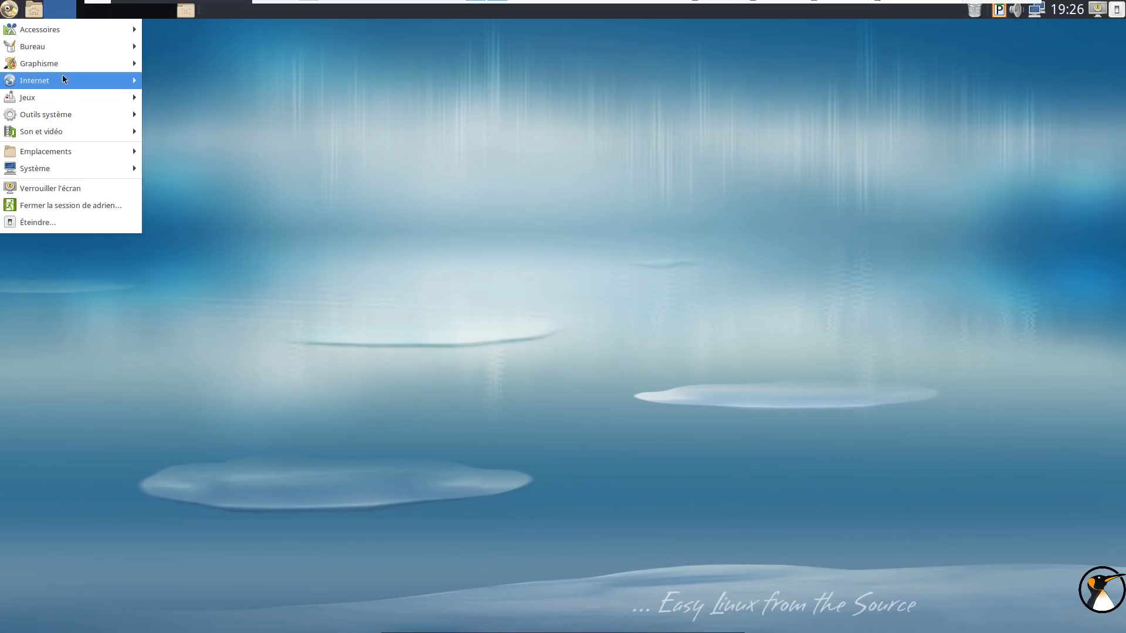
mouse_move(87, 31)
click(543, 81)
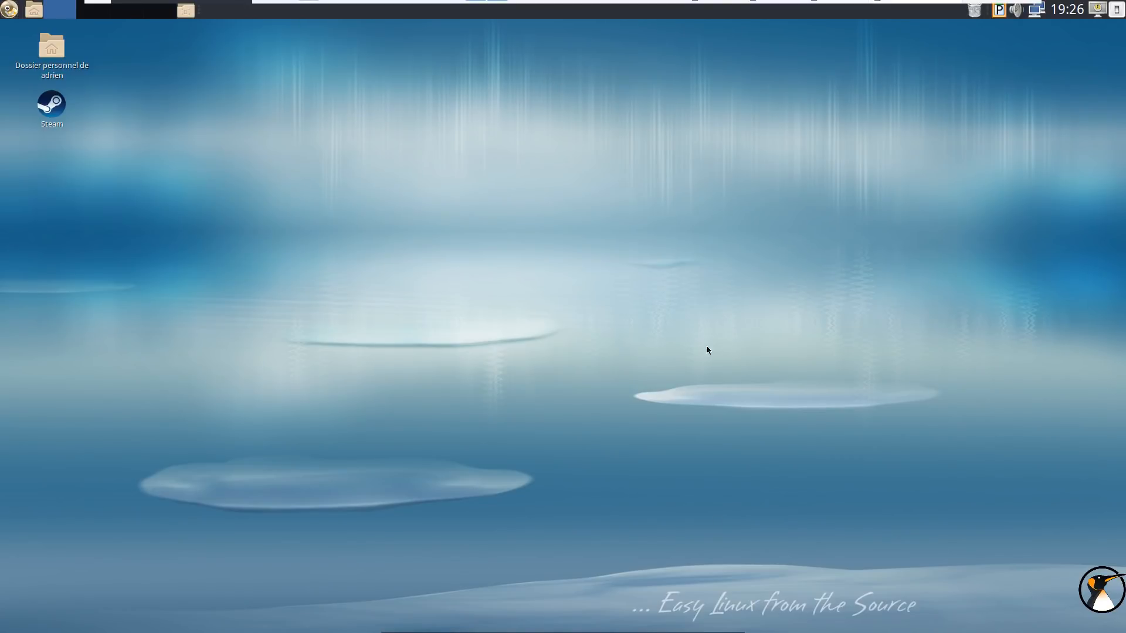
- Open a terminal with enlarged text, check the Terminal MATE version in its About dialog and close it
click(723, 617)
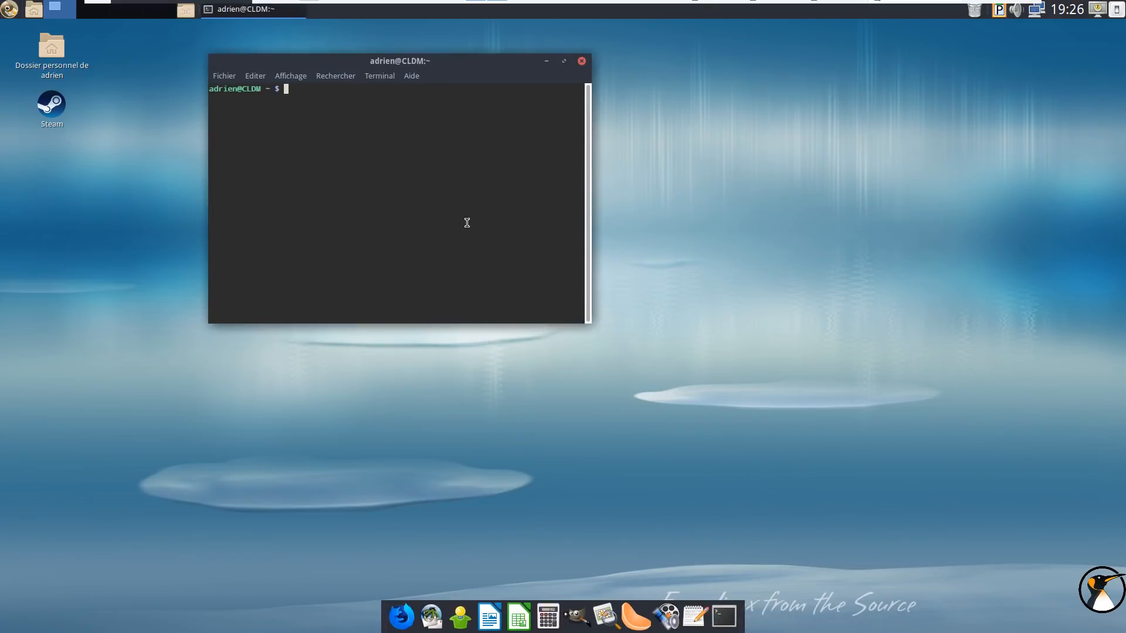
key(ctrl+plus)
click(412, 76)
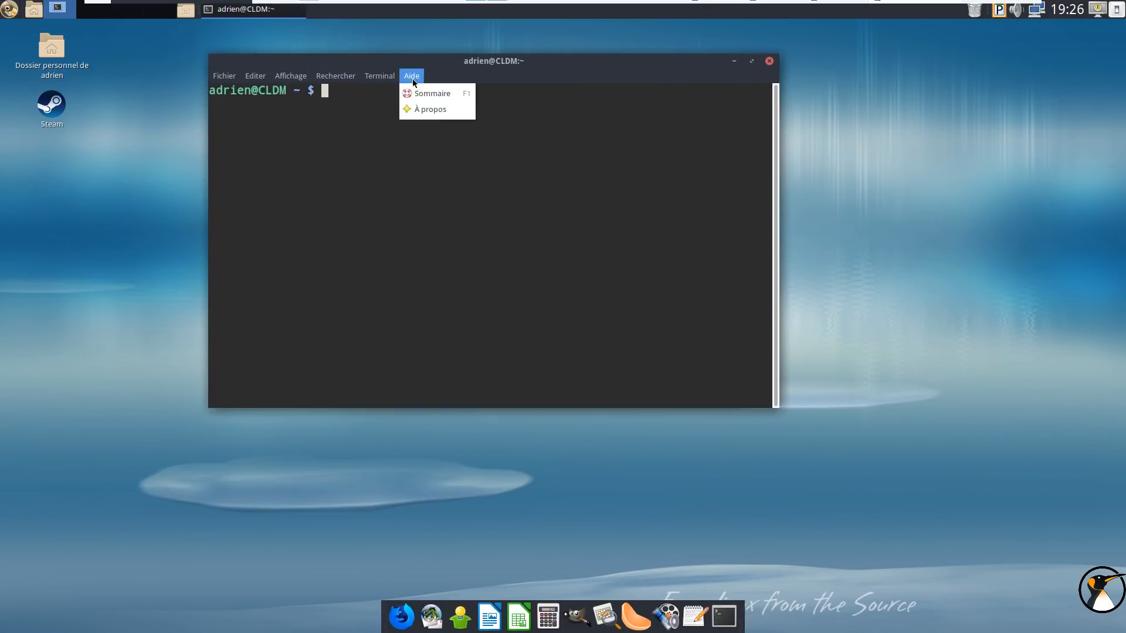
click(415, 111)
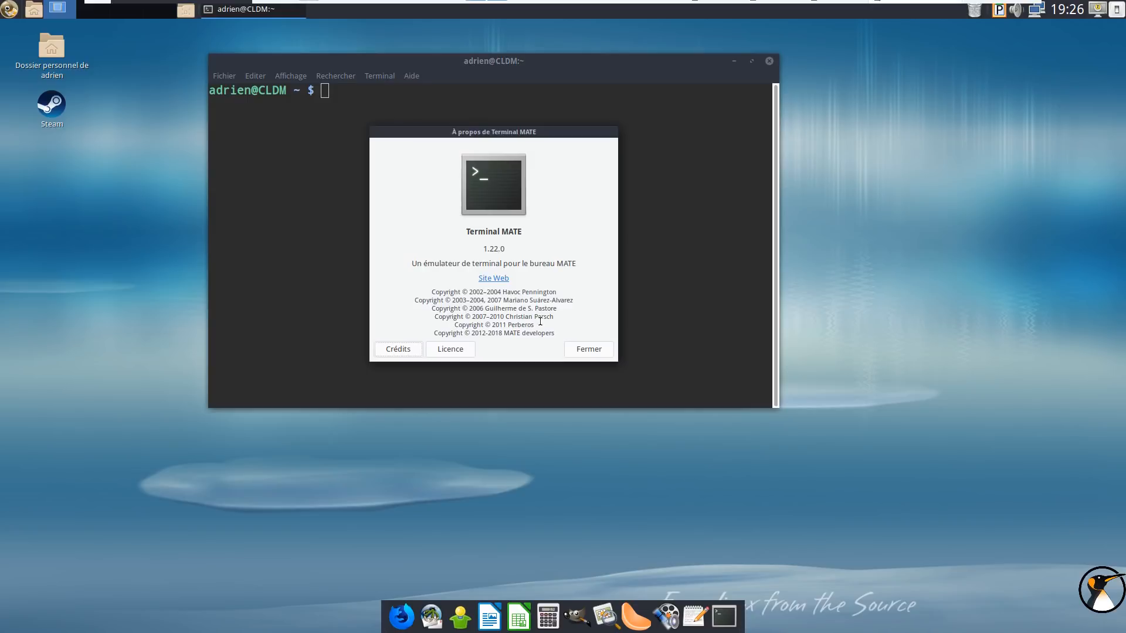
click(588, 349)
click(769, 61)
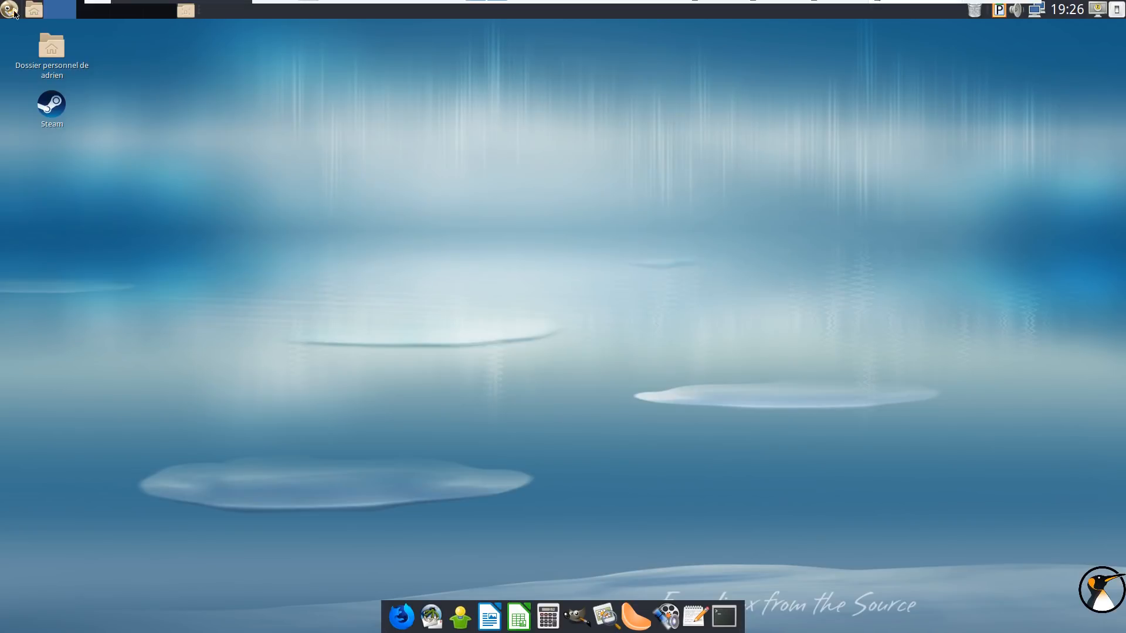
- Open the home folder in the file manager, check Caja's version in its About dialog and close the window
click(9, 9)
double_click(52, 47)
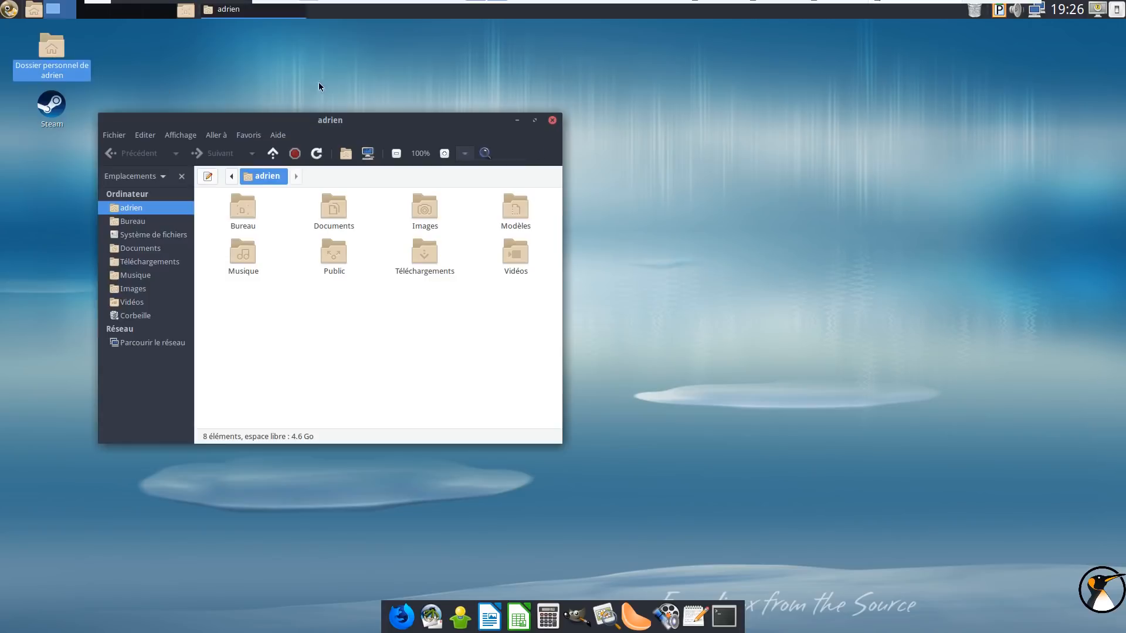
drag(344, 119, 510, 92)
click(442, 108)
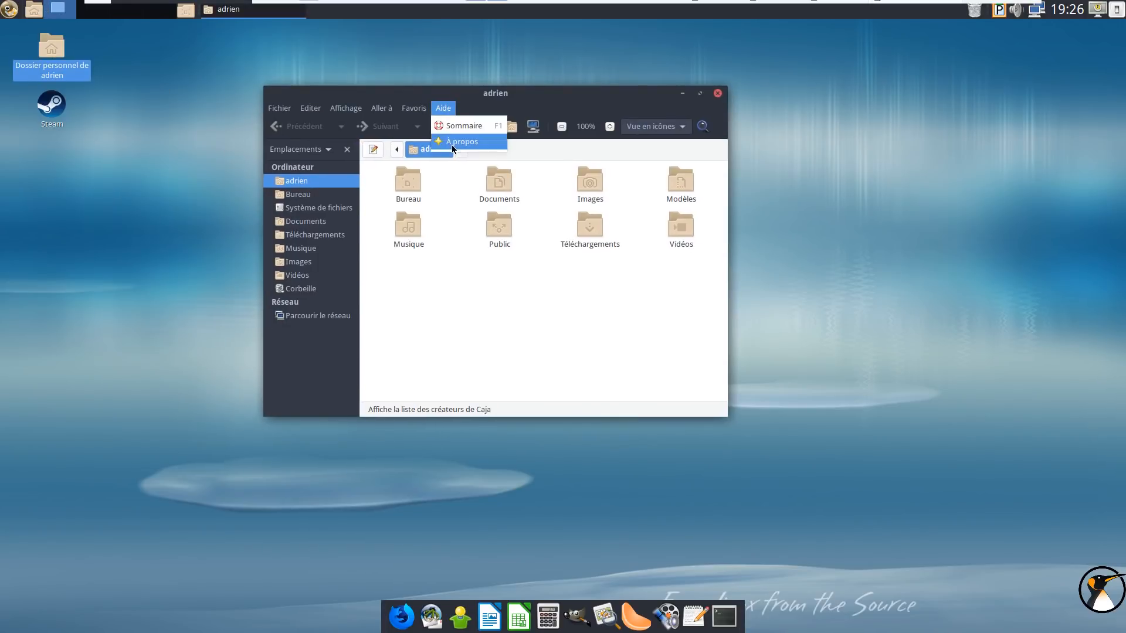
click(460, 140)
click(585, 358)
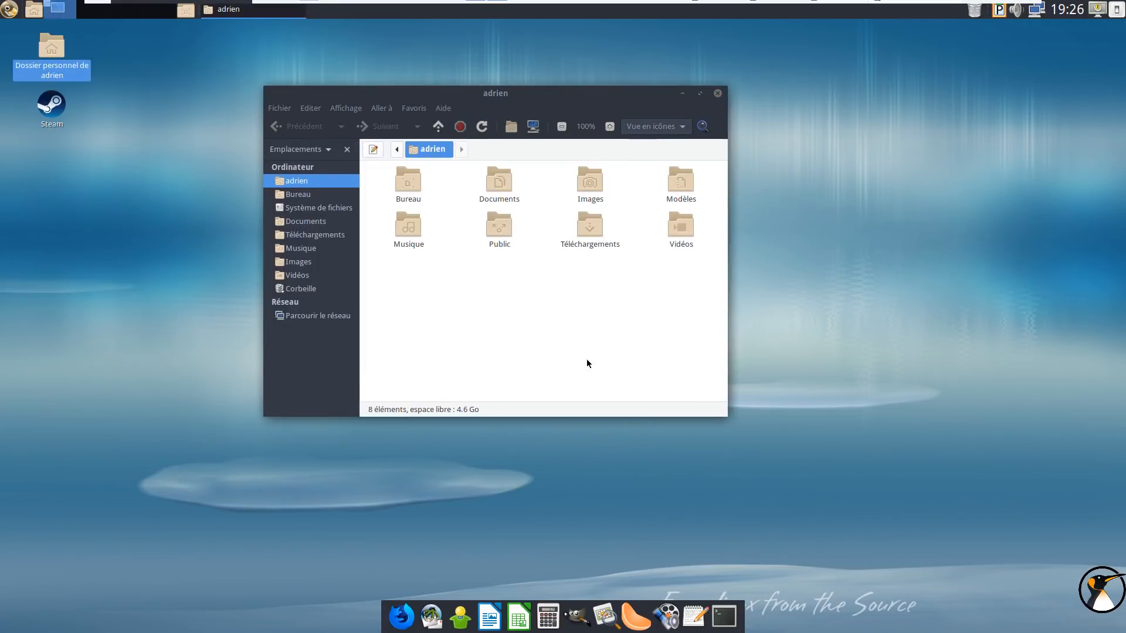
click(717, 94)
- Open Eye of MATE and Pluma, check Pluma's version in its About dialog and close Pluma
click(606, 616)
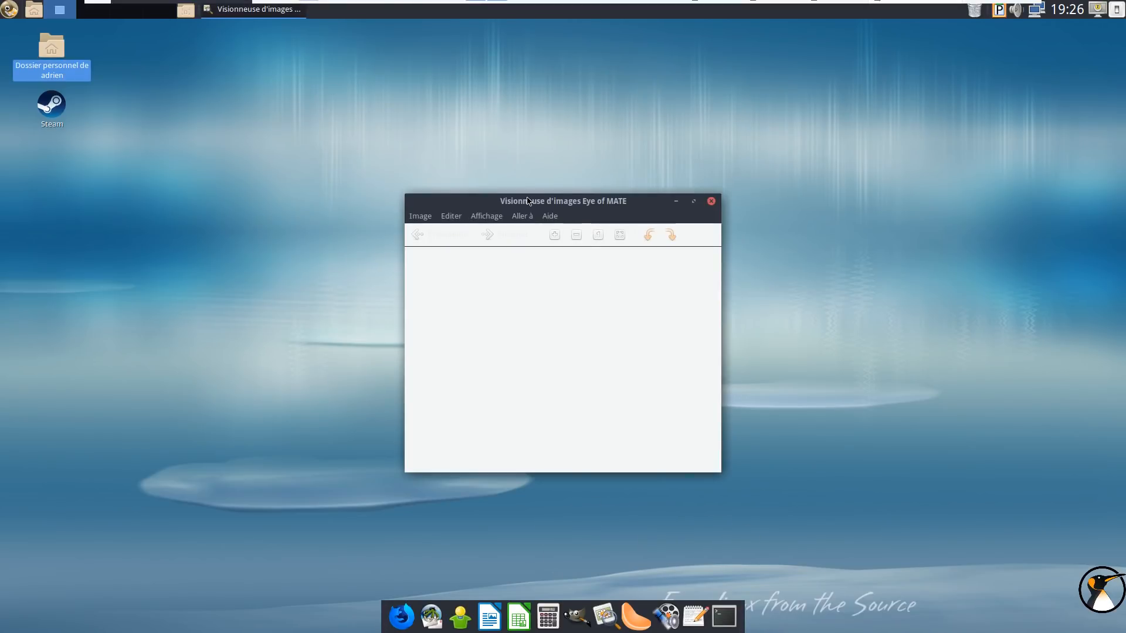
click(244, 41)
click(249, 78)
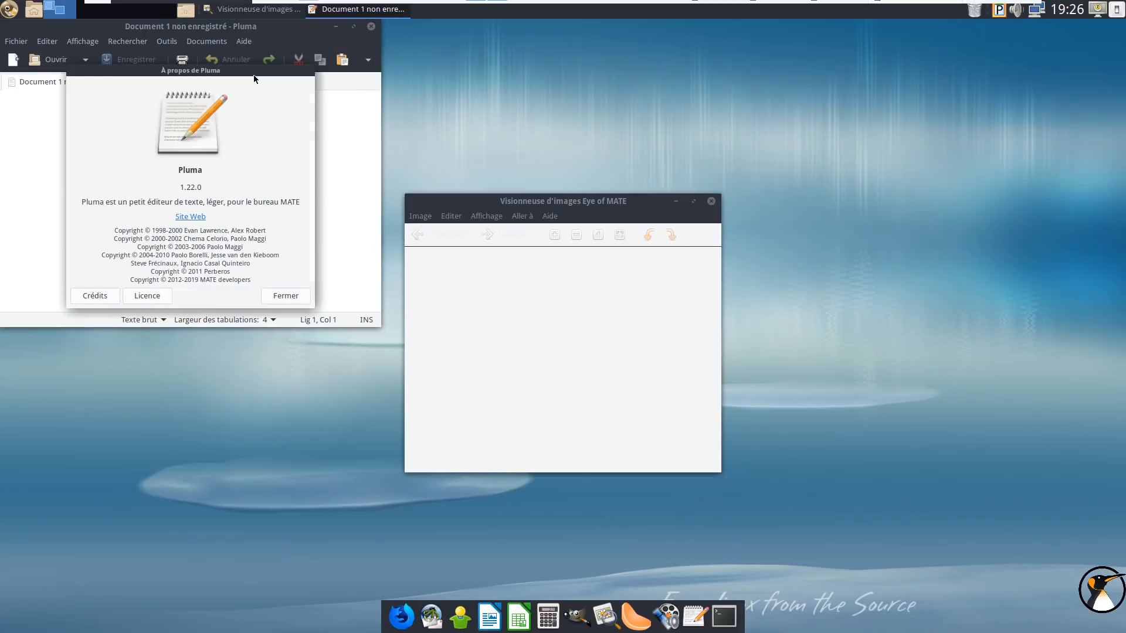
click(286, 296)
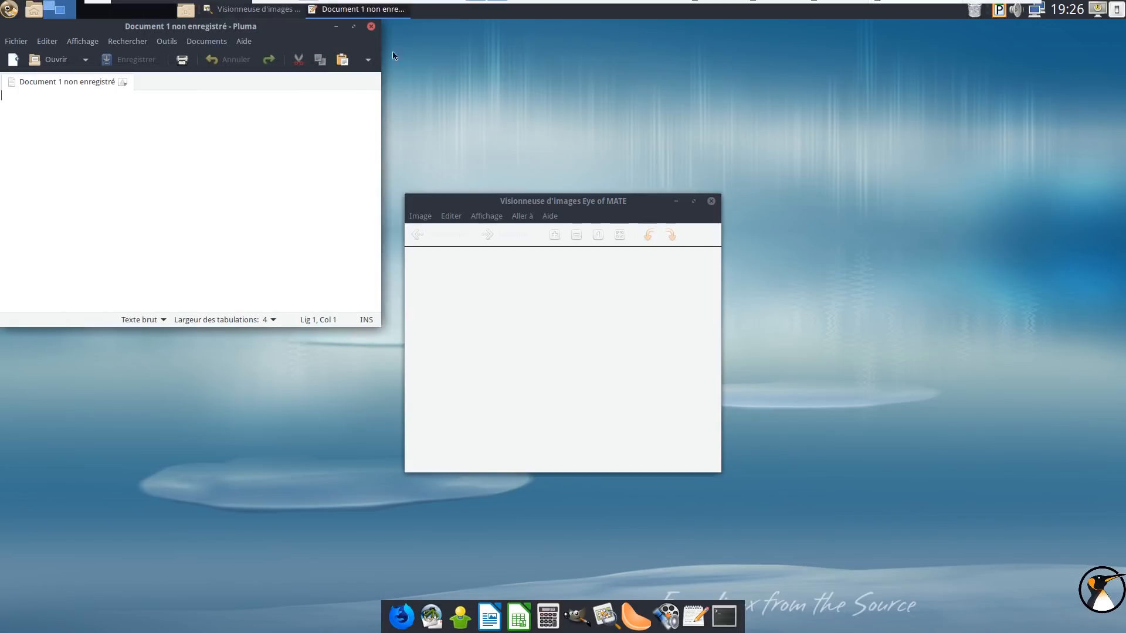
click(371, 27)
- Check the Eye of MATE image viewer's version in its About dialog and close the viewer
click(550, 215)
click(563, 249)
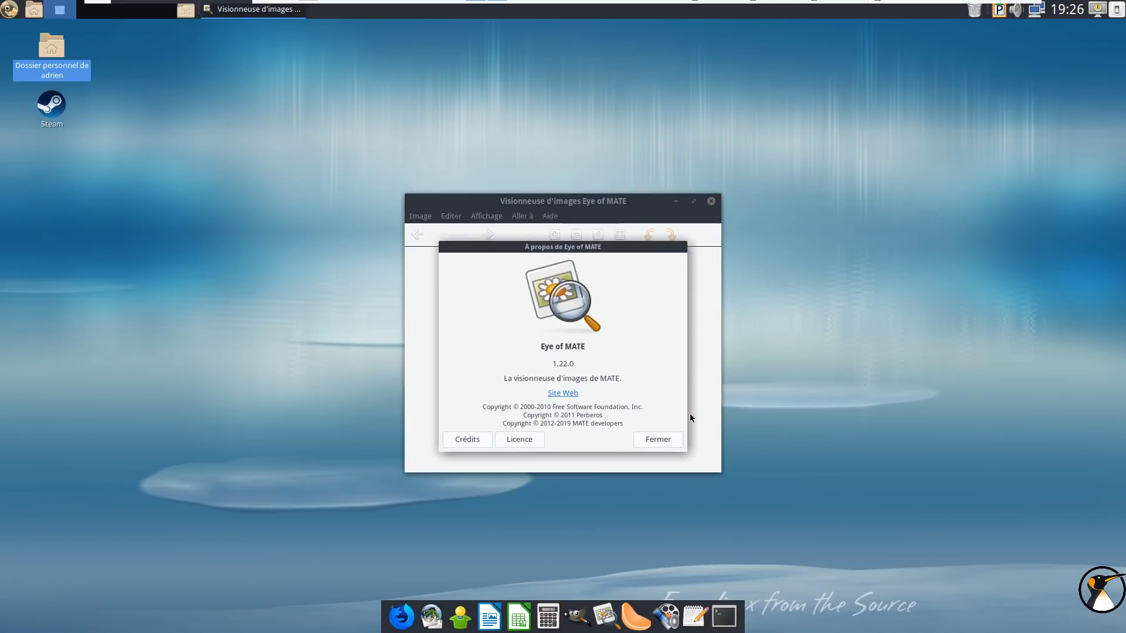
click(657, 441)
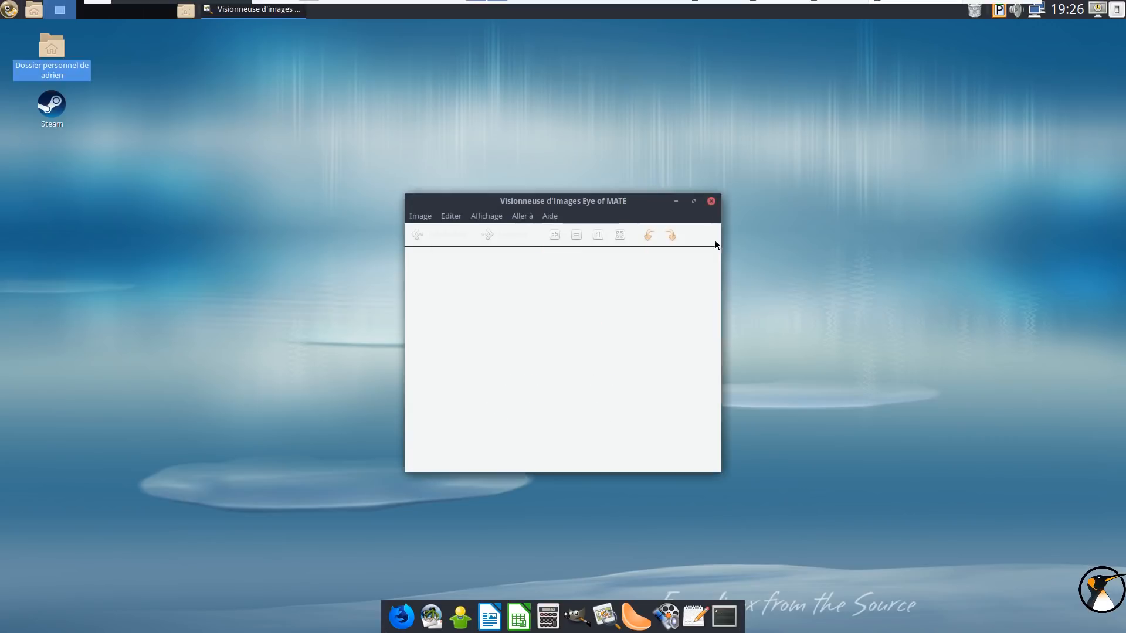
click(711, 202)
- Open the Capture d'écran accessory and its help, then close both without taking a screenshot
click(7, 8)
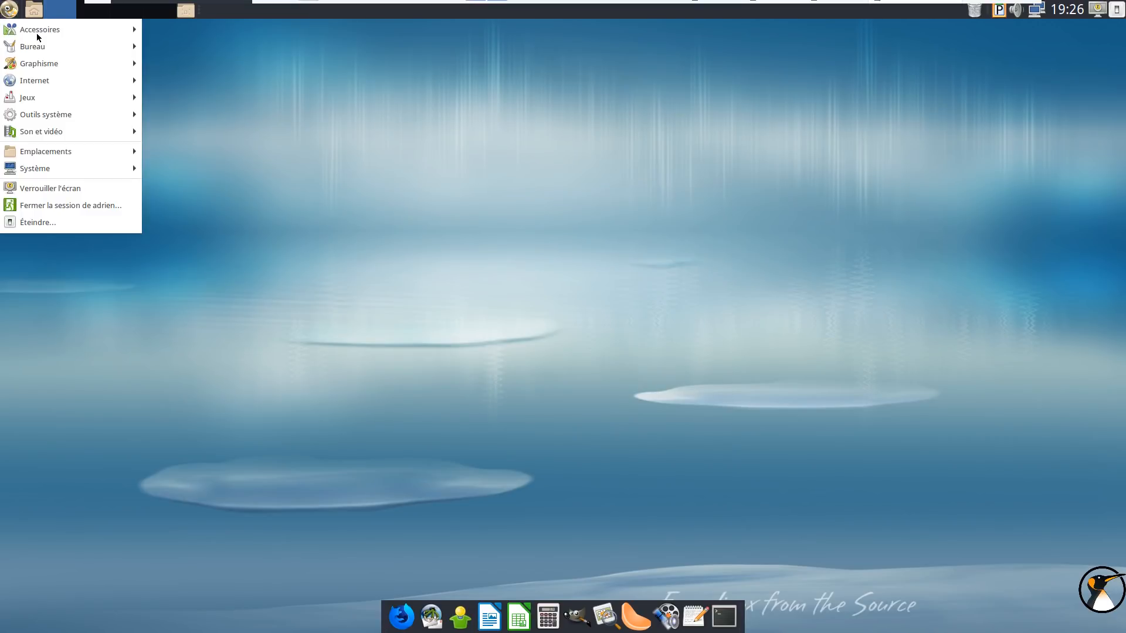
click(5, 8)
click(5, 9)
mouse_move(59, 29)
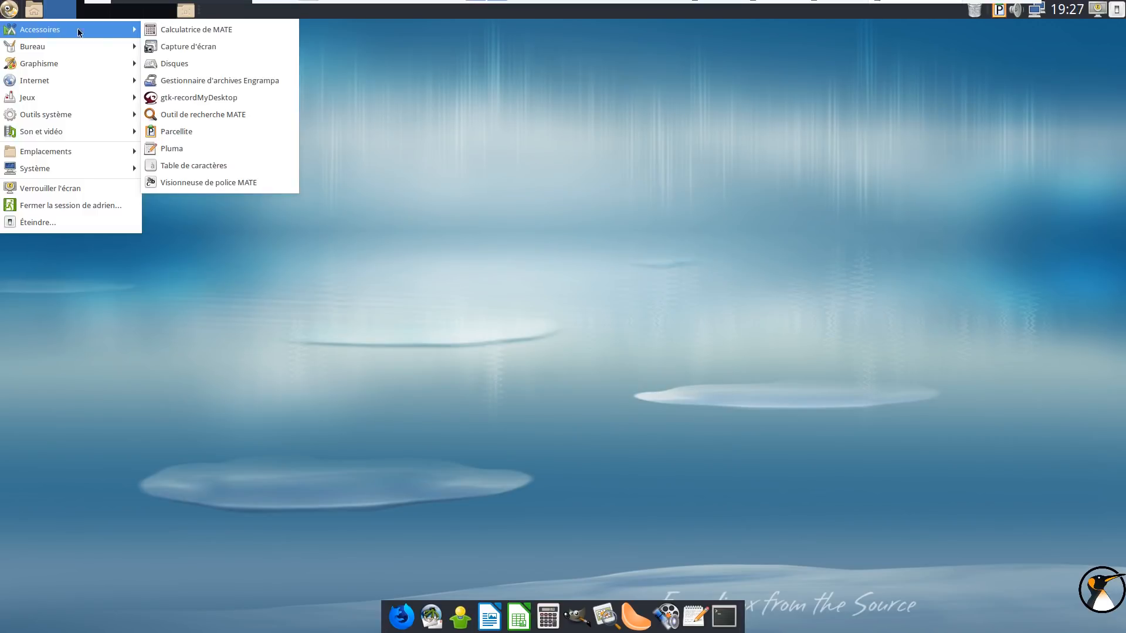
click(221, 53)
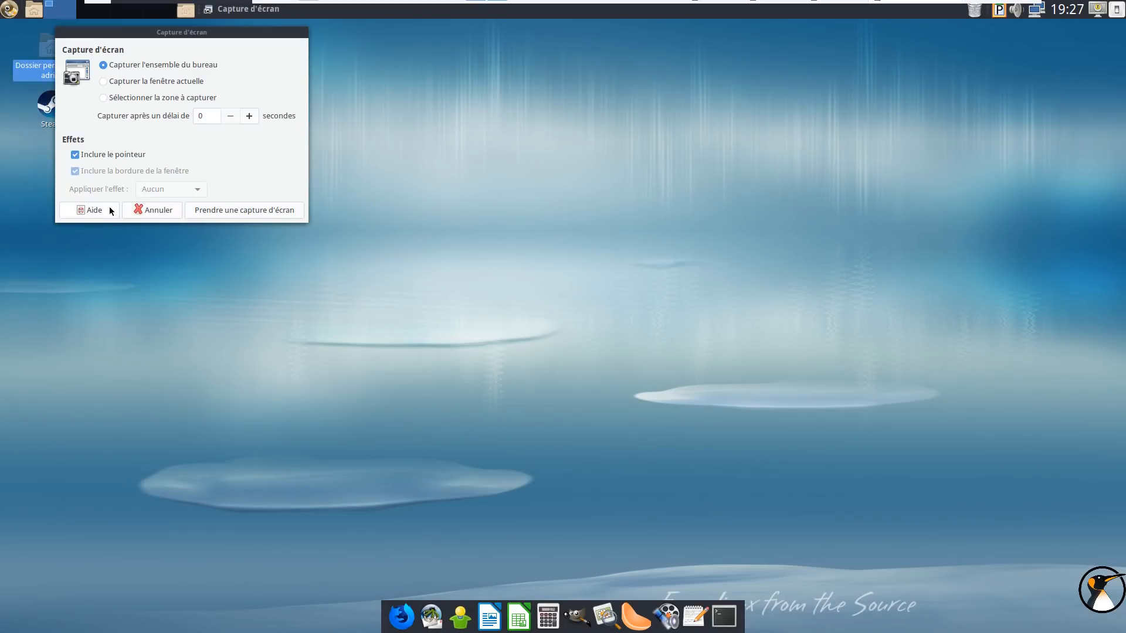
key(F1)
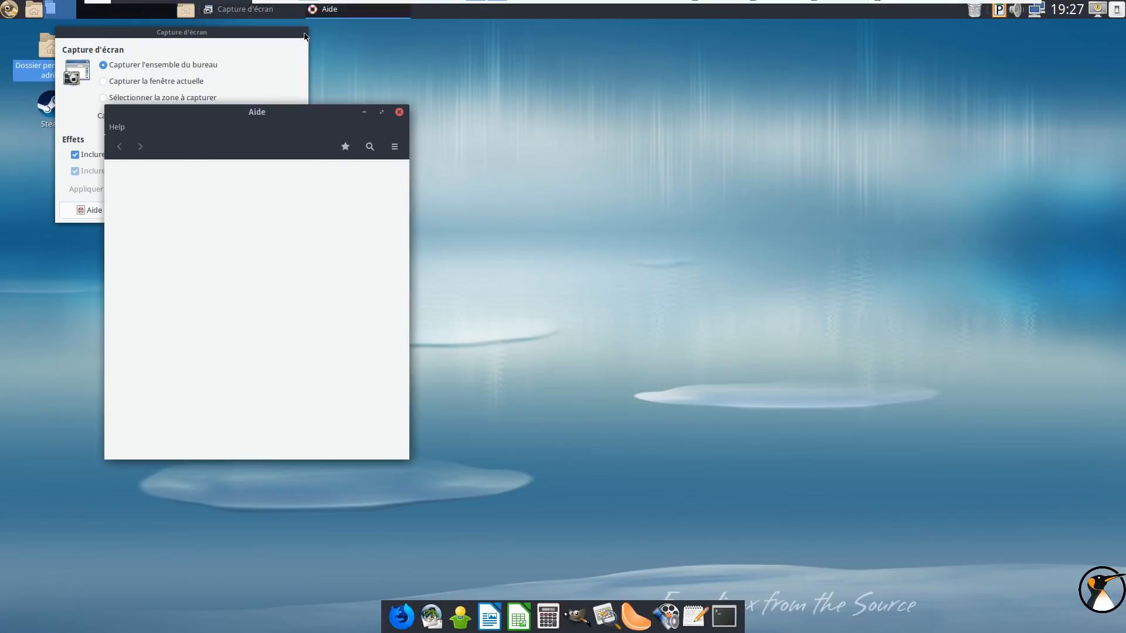
click(399, 112)
click(173, 213)
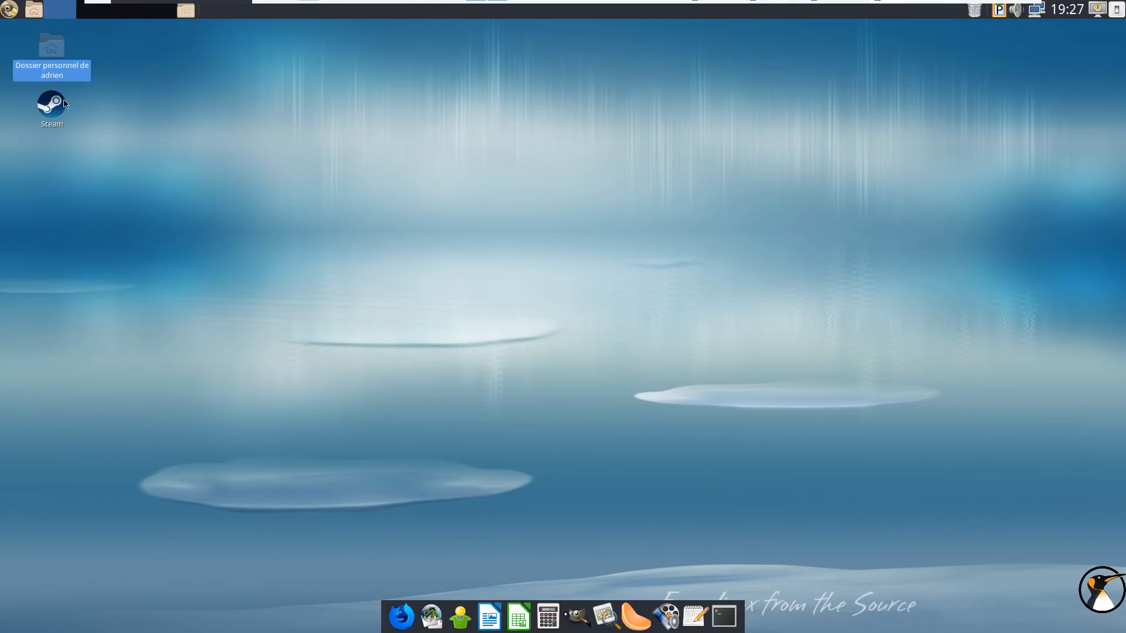
- Open the Analyseur d'utilisation des disques system tool, check its About dialog and close the analyser
click(10, 9)
mouse_move(32, 52)
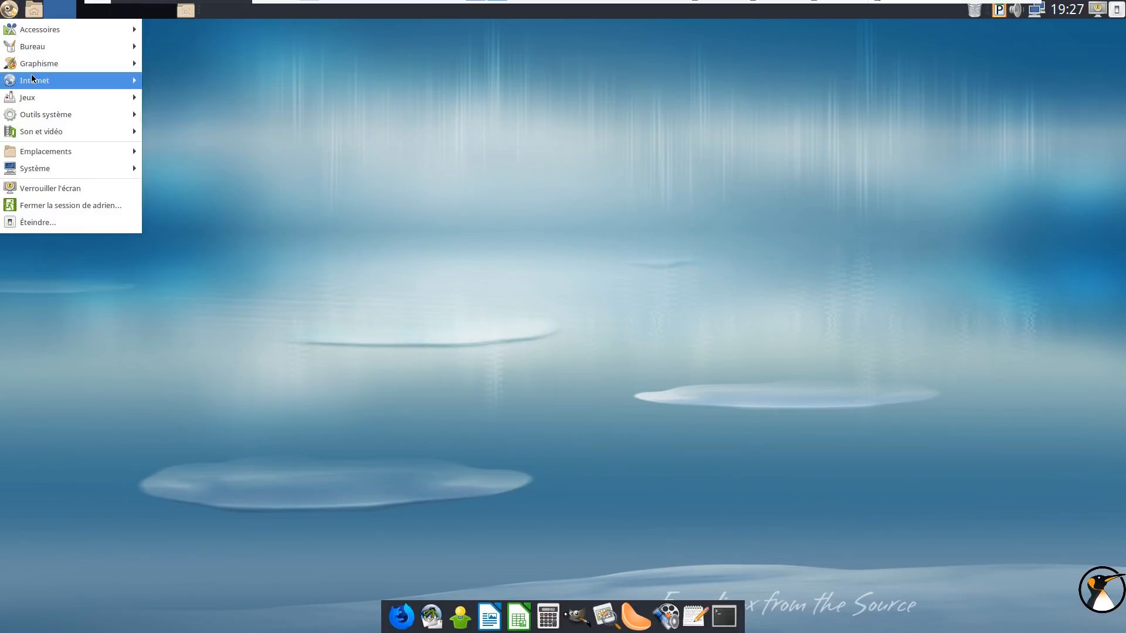
mouse_move(47, 114)
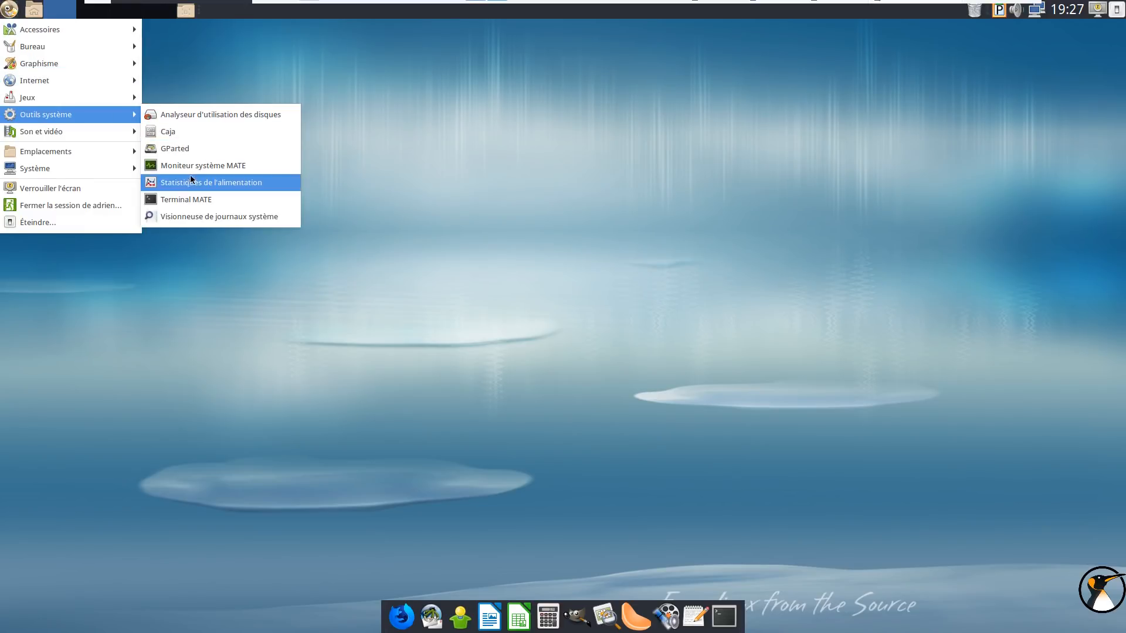
mouse_move(91, 138)
mouse_move(103, 113)
click(189, 117)
click(449, 202)
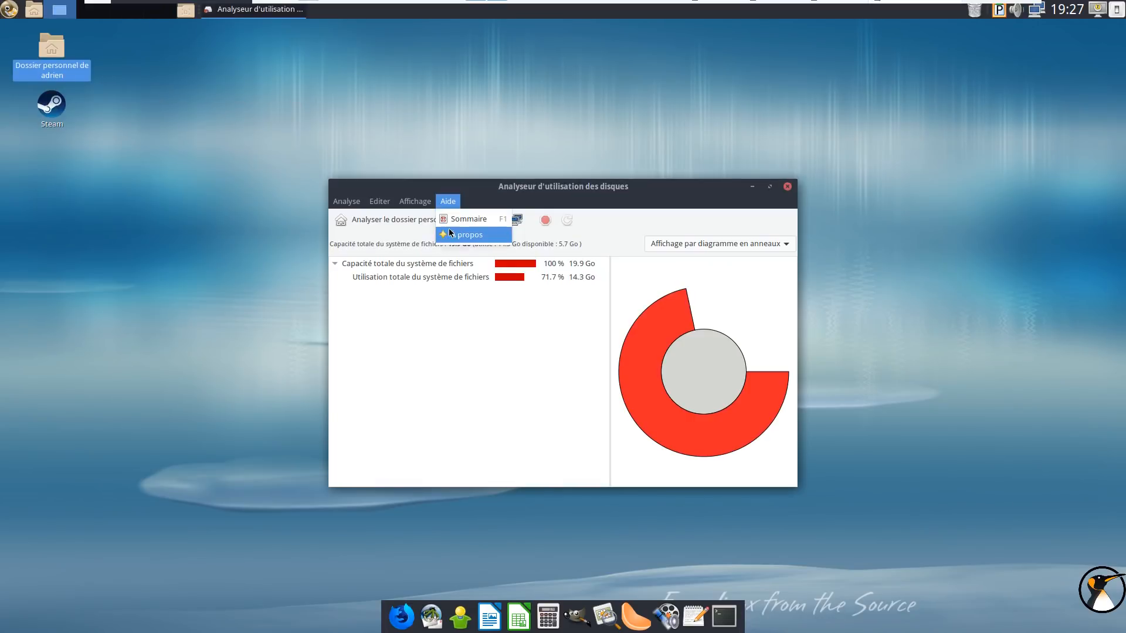
click(463, 236)
click(788, 187)
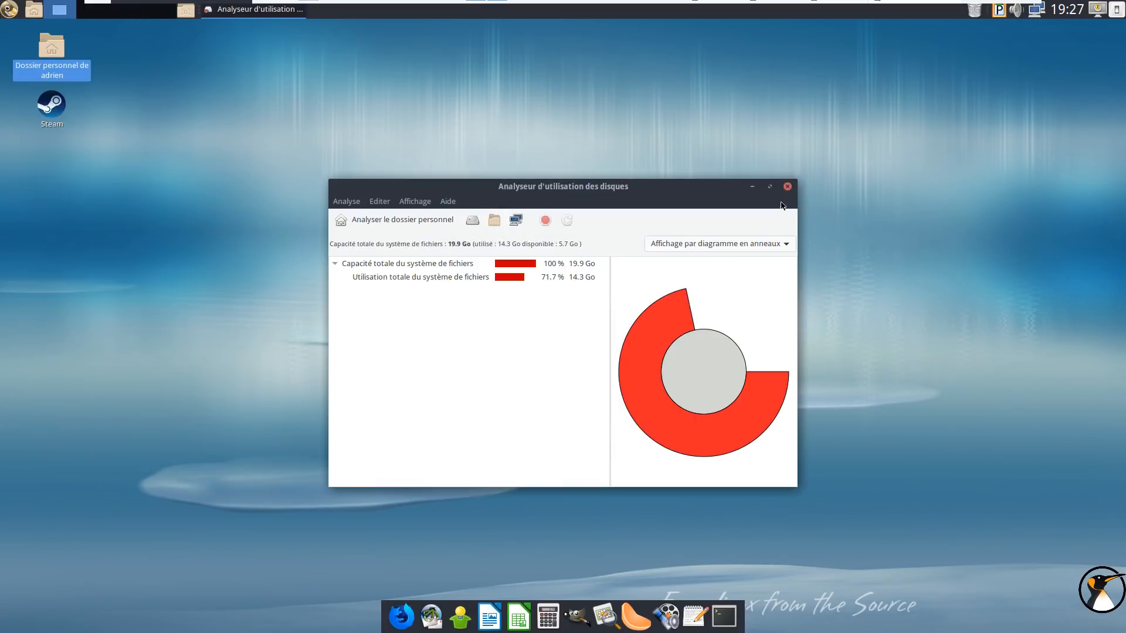
click(787, 187)
- Open the Engrampa archive manager, check its version in the About dialog and close it
click(10, 9)
mouse_move(40, 29)
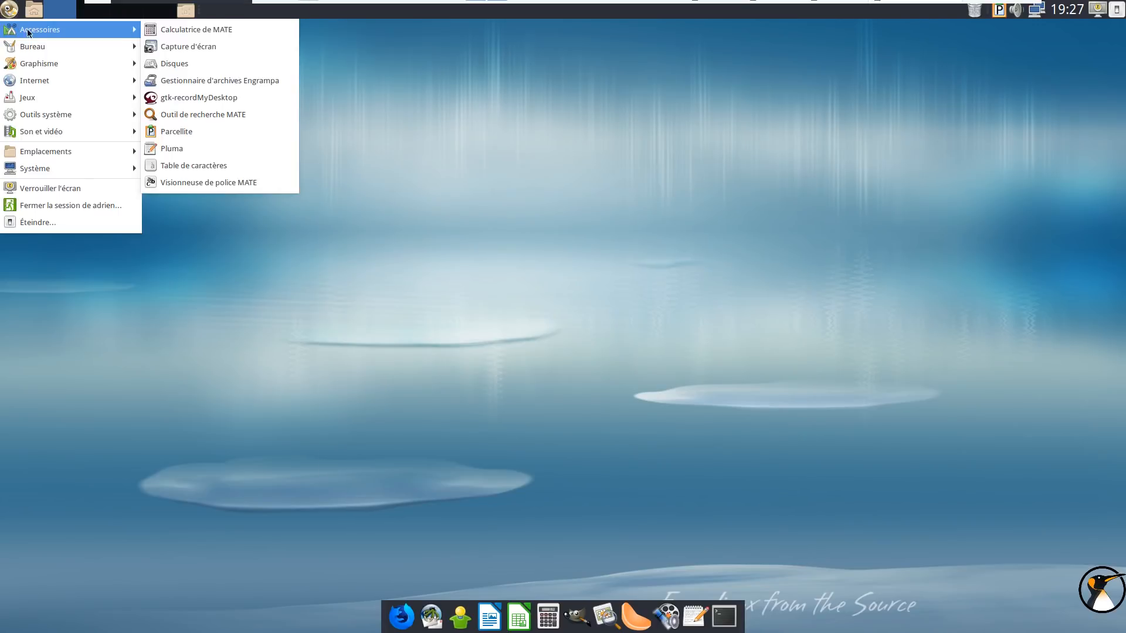
click(211, 80)
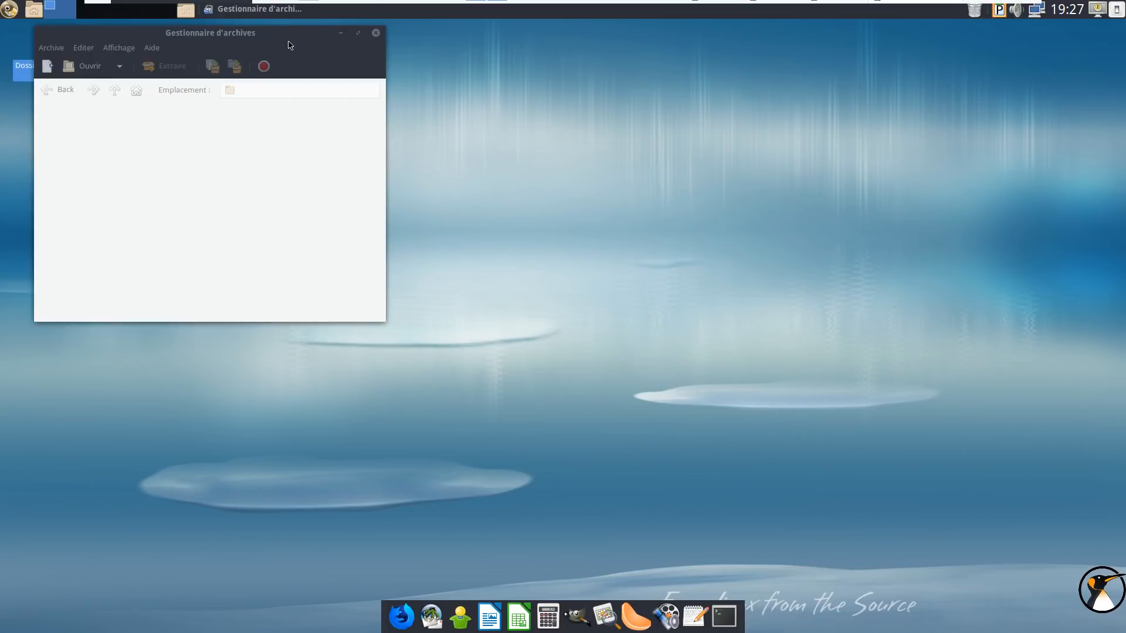
click(465, 105)
click(479, 138)
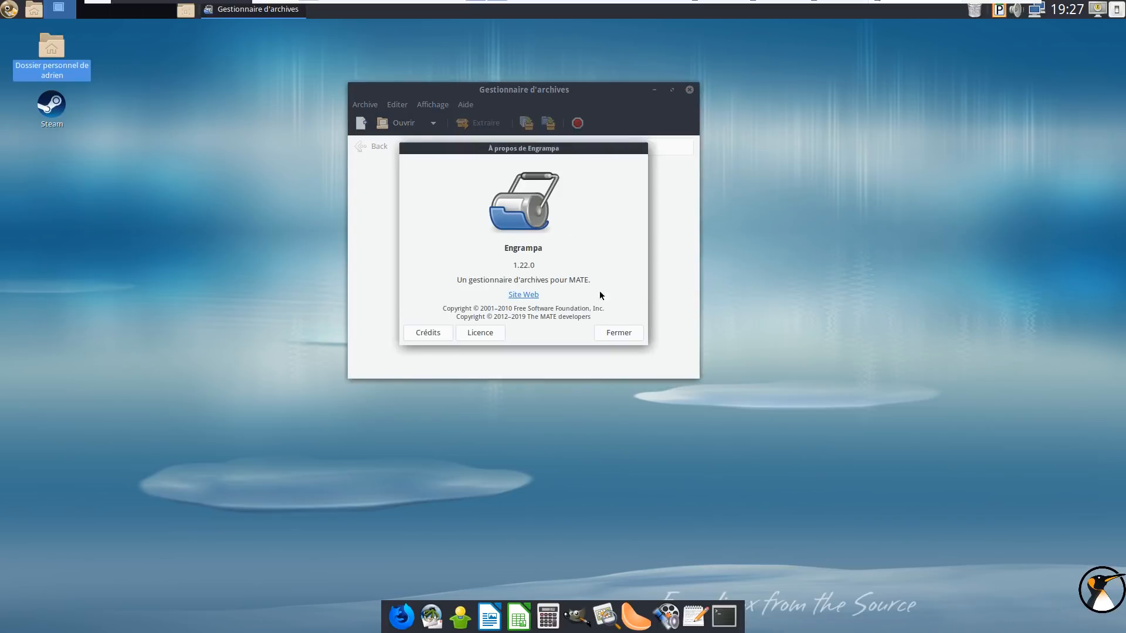
click(620, 336)
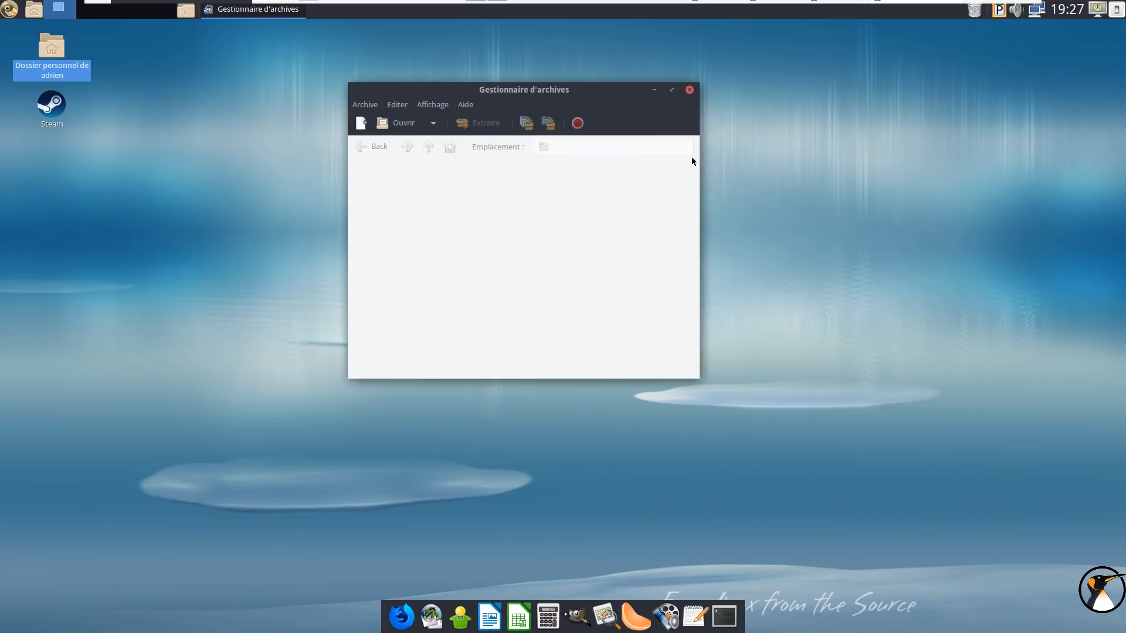
click(690, 90)
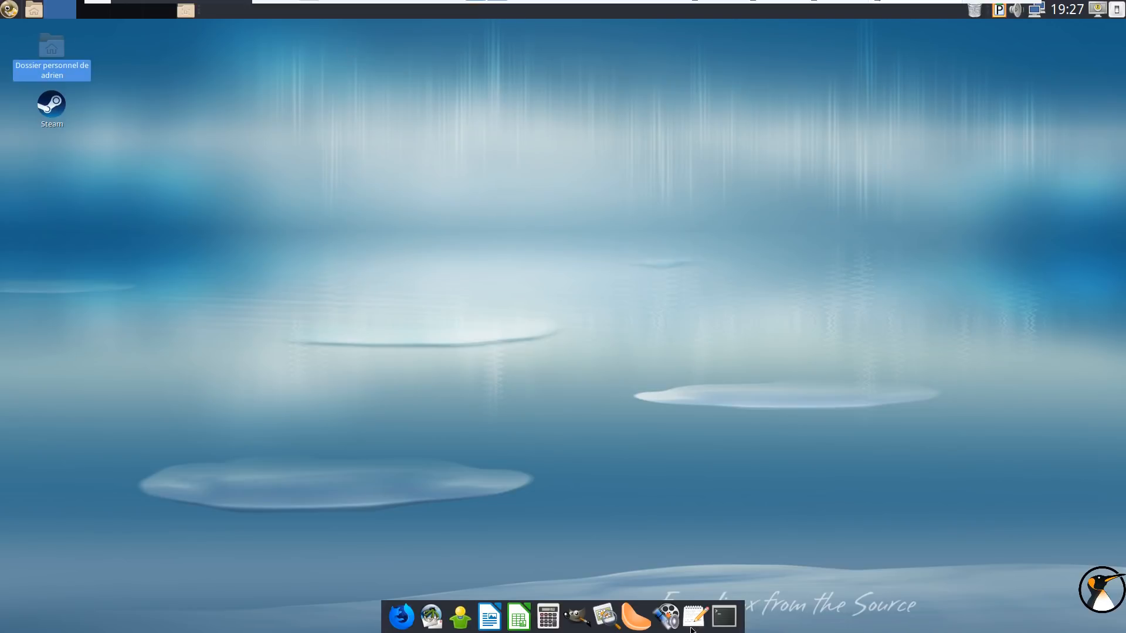
- Shut down the Clone of CLDM virtual machine and minimize the VMware window to return to the host desktop
click(9, 8)
click(43, 234)
click(9, 9)
click(43, 234)
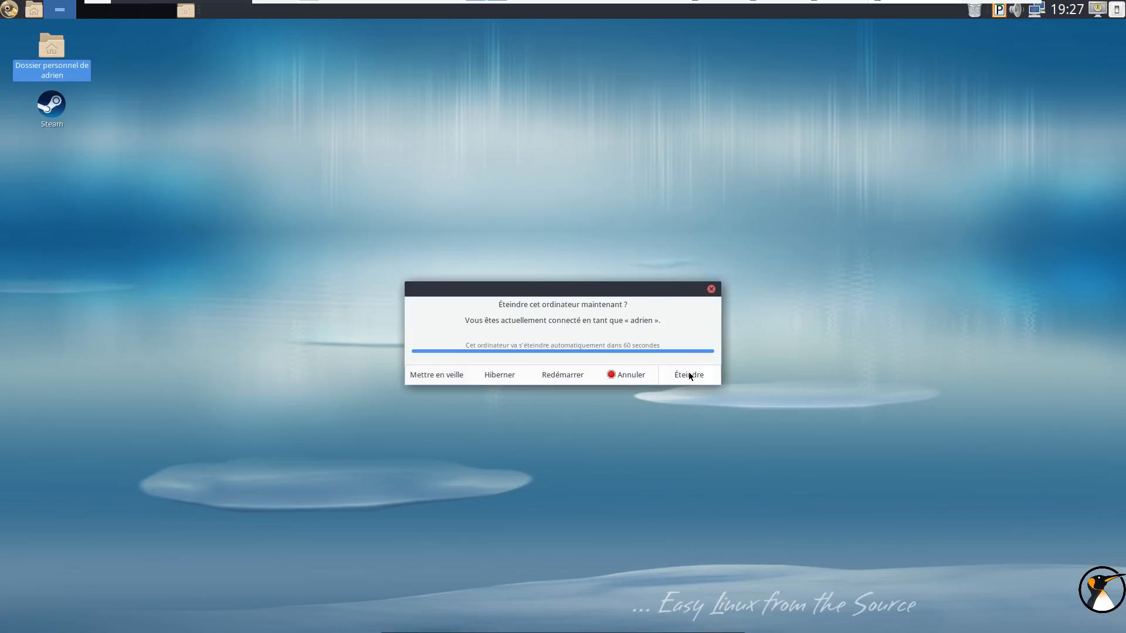
click(688, 372)
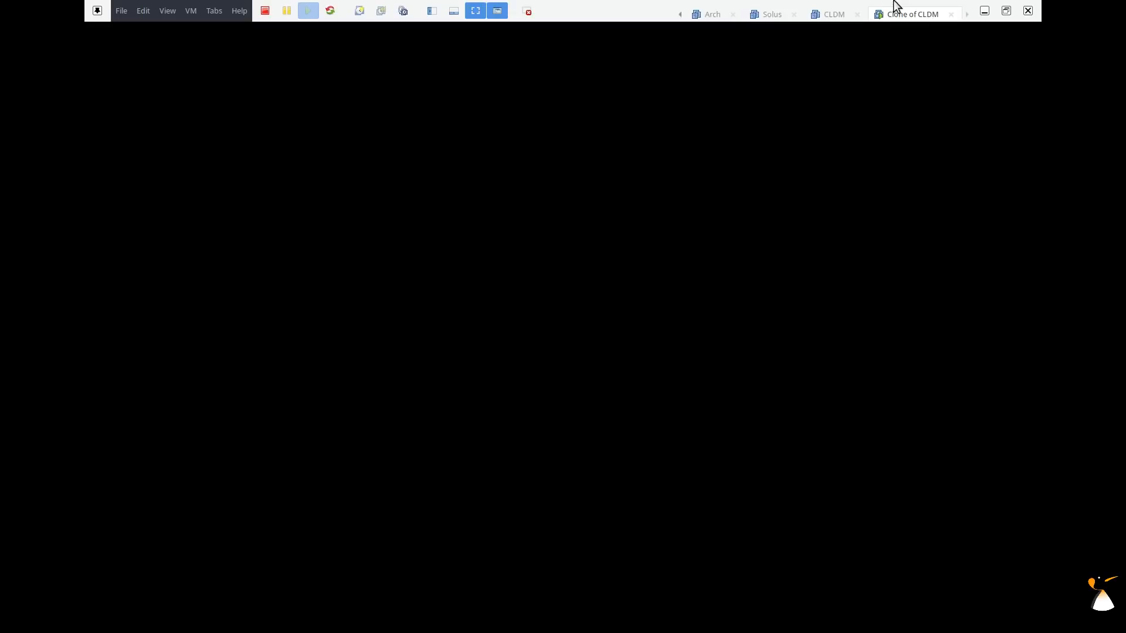
click(985, 11)
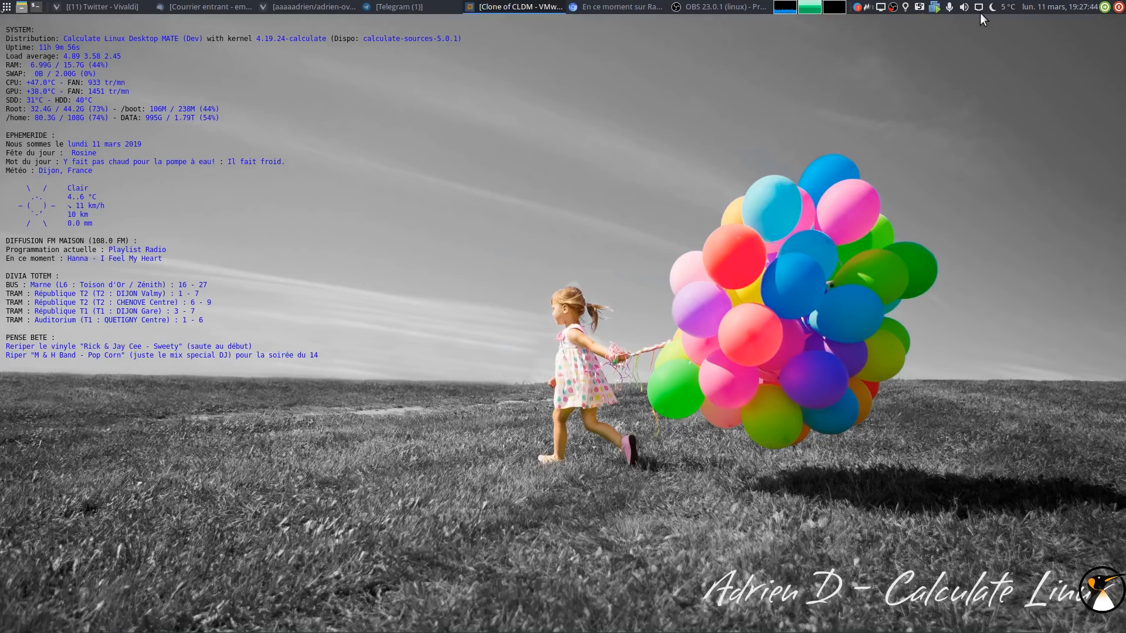
- Switch to Vivaldi and review the MATE testing overlay's GitHub repository, including the README's Portage and Layman installation instructions and Calculate Linux note
click(297, 1)
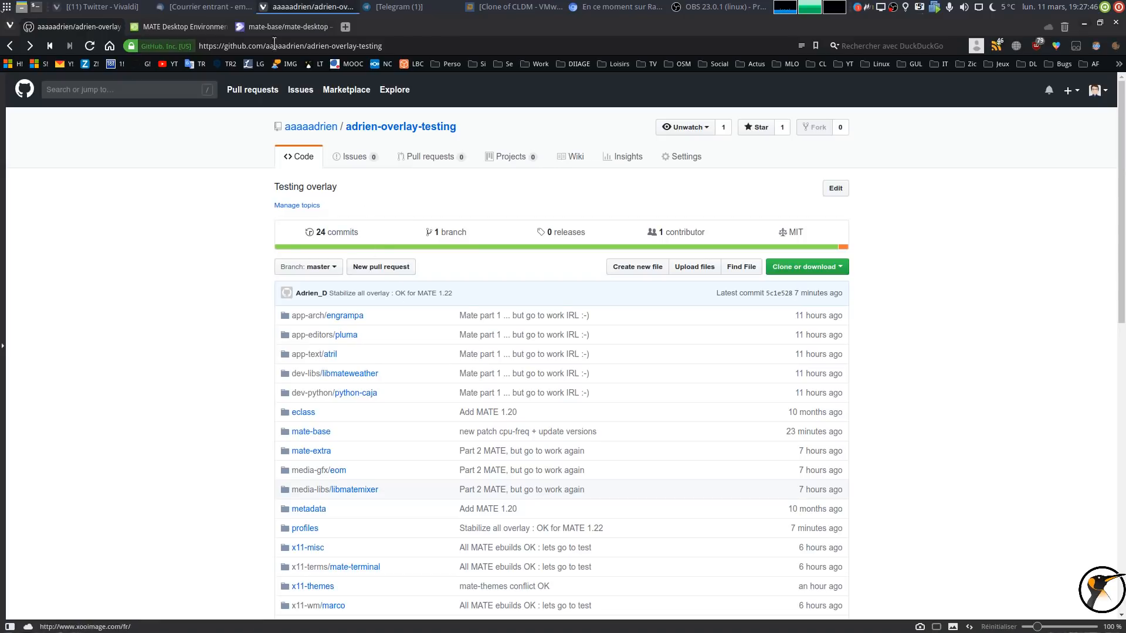
click(321, 45)
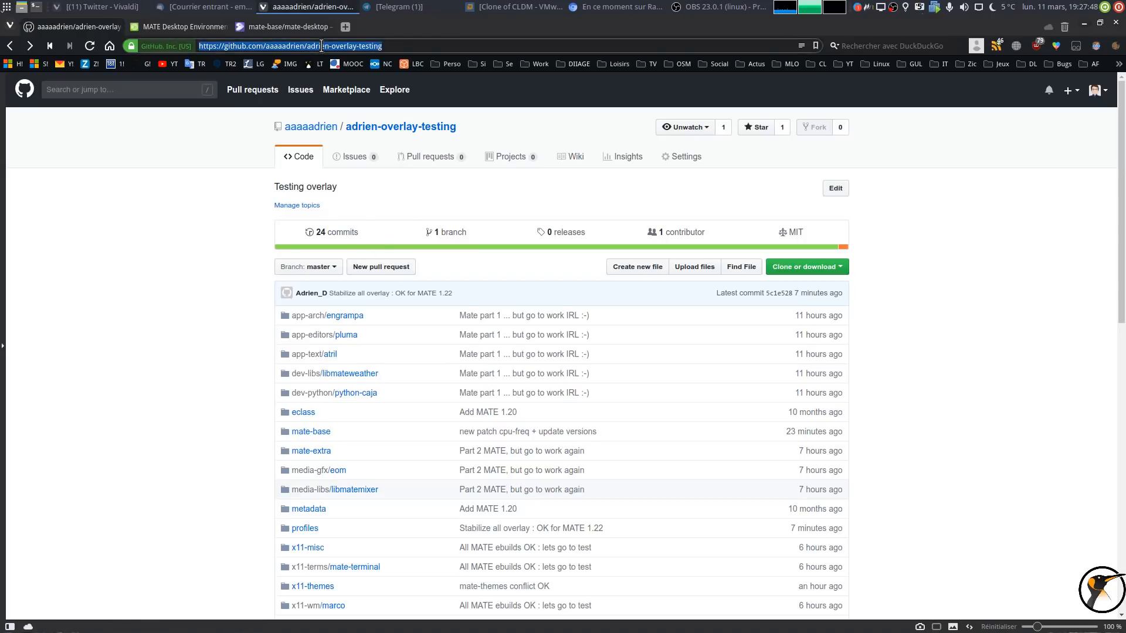
scroll(188, 256, down, 4)
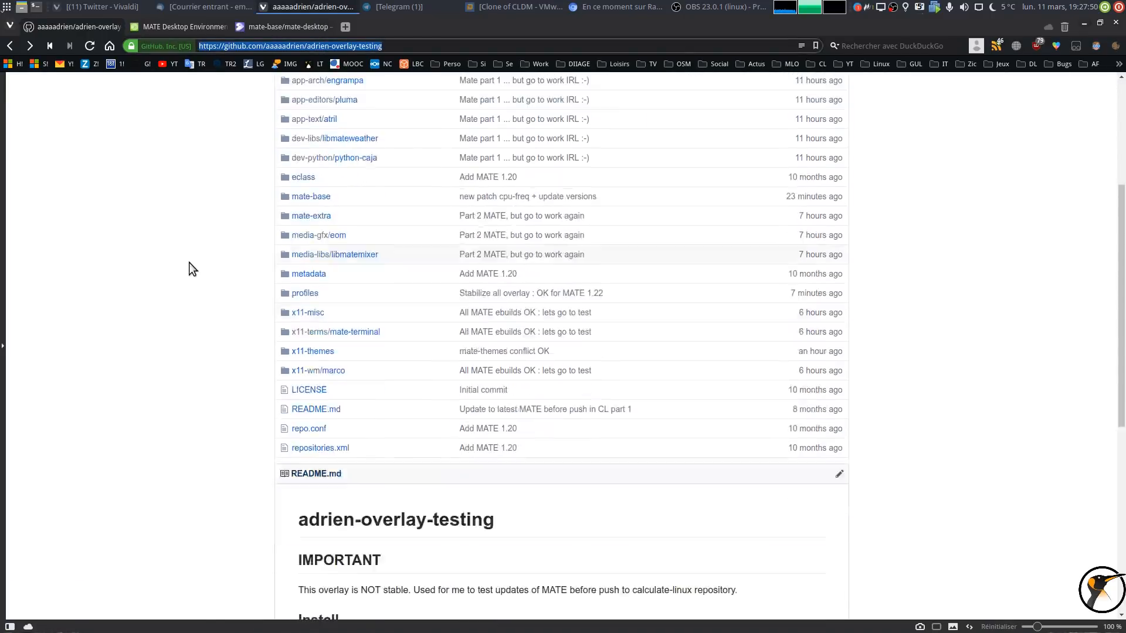
scroll(189, 263, down, 5)
scroll(304, 329, down, 2)
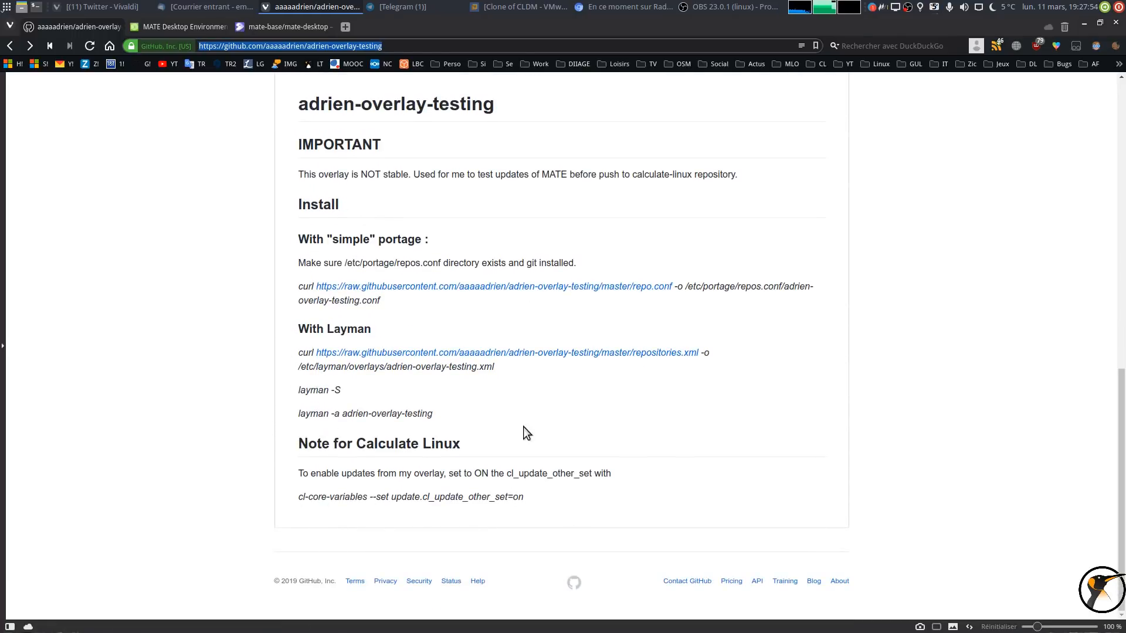
scroll(551, 358, up, 8)
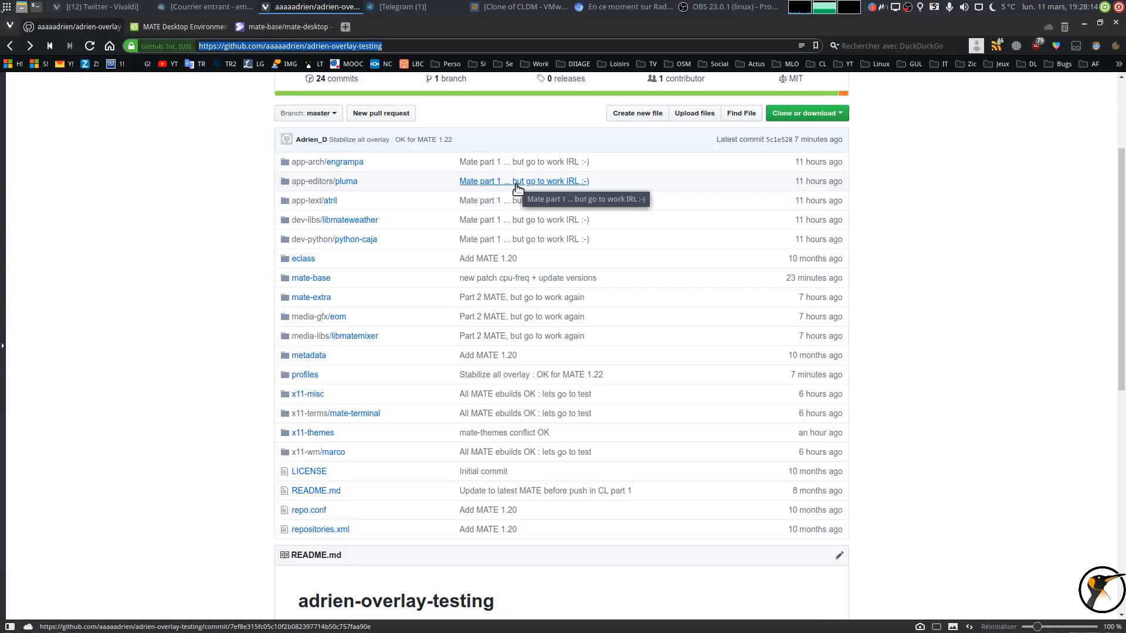
scroll(516, 186, up, 2)
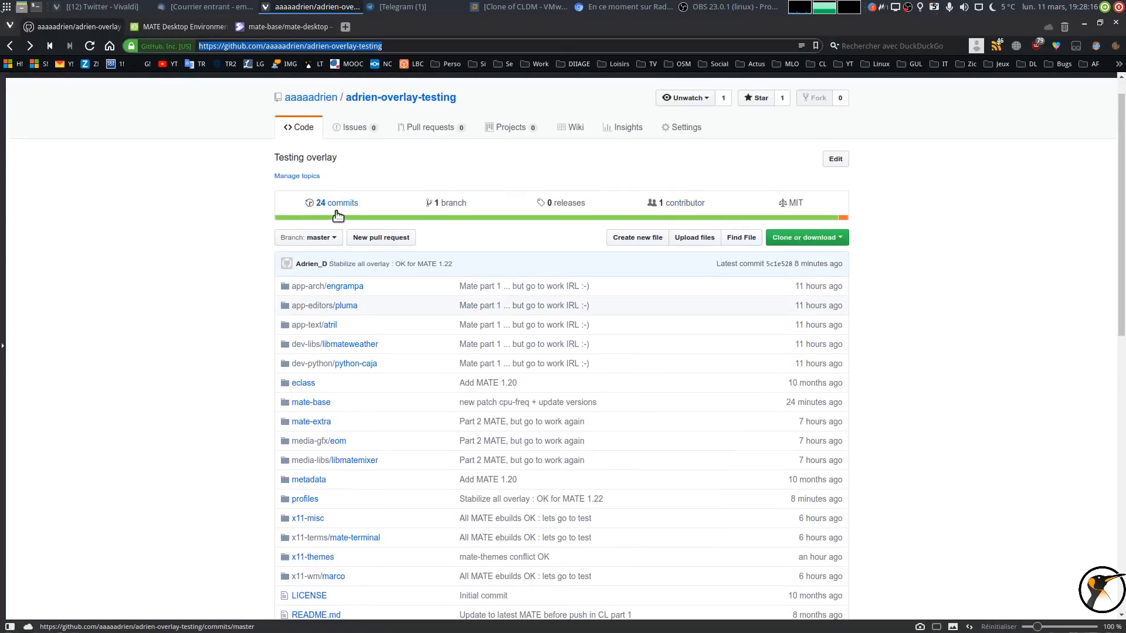
click(358, 134)
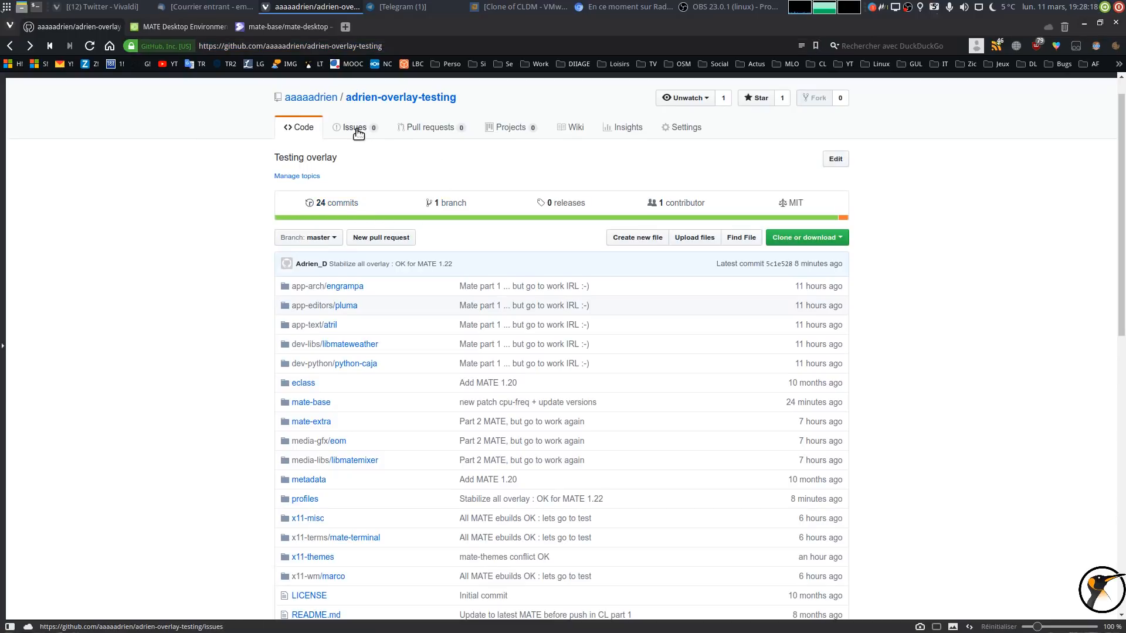